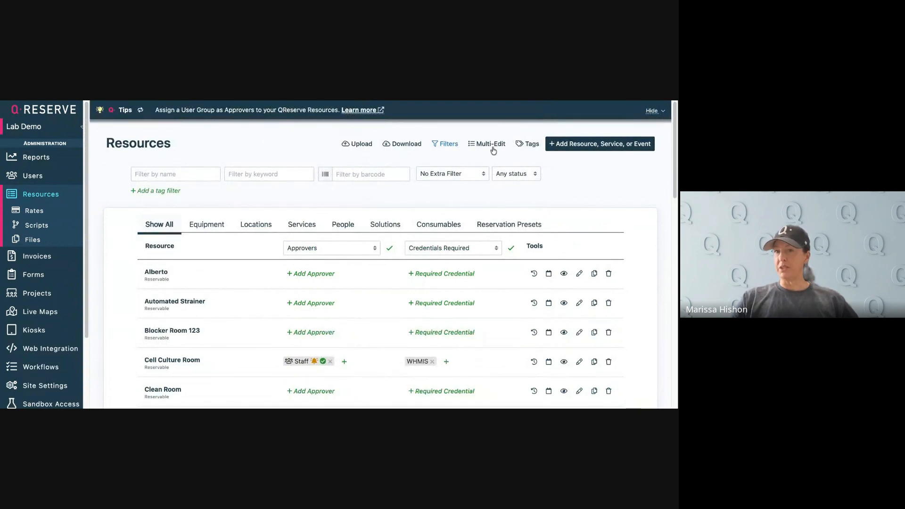
Enable multi-editing with the filters shown and limit the resource list to Locations
{"action": "left_click", "coordinate": [493, 148]}
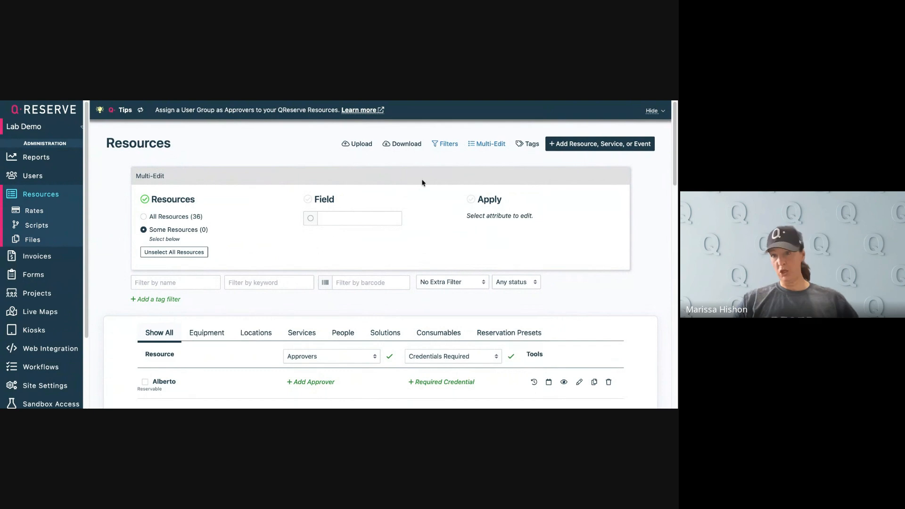
{"action": "left_click", "coordinate": [444, 144]}
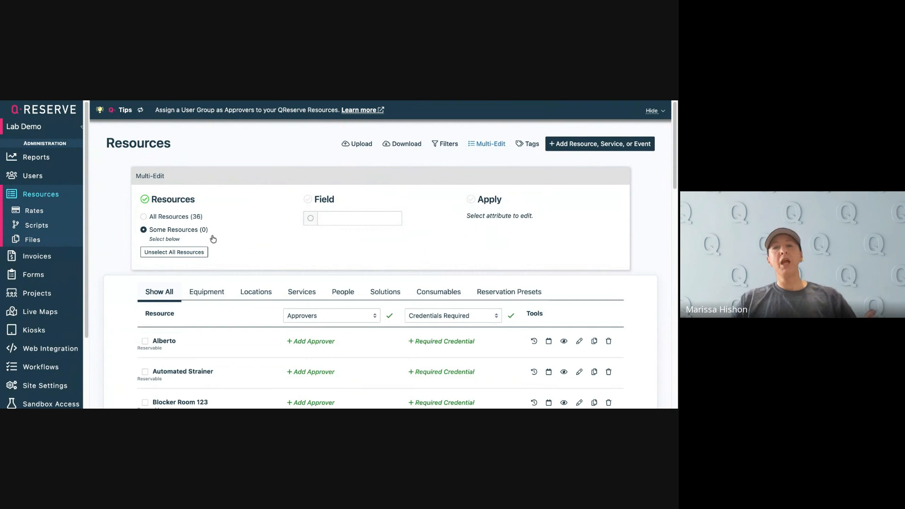
{"action": "left_click", "coordinate": [435, 146]}
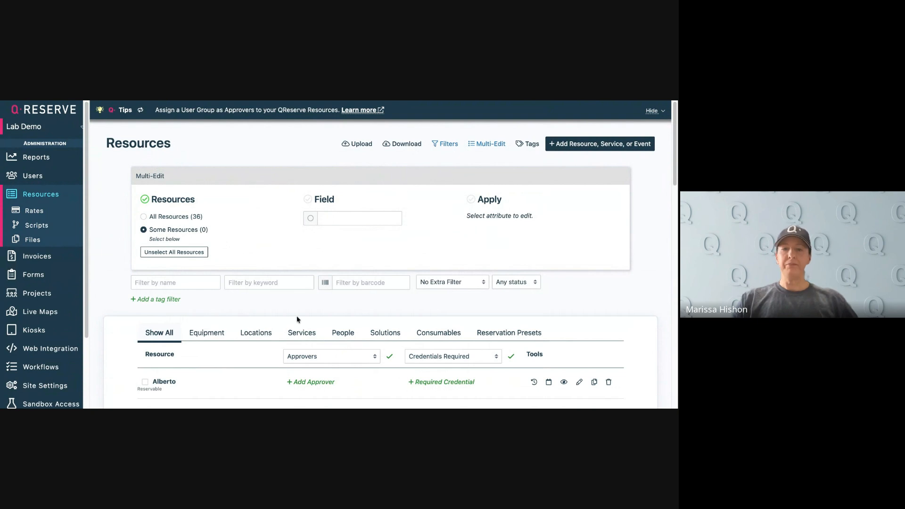
{"action": "scroll", "coordinate": [281, 333], "scroll_direction": "down", "scroll_amount": 1}
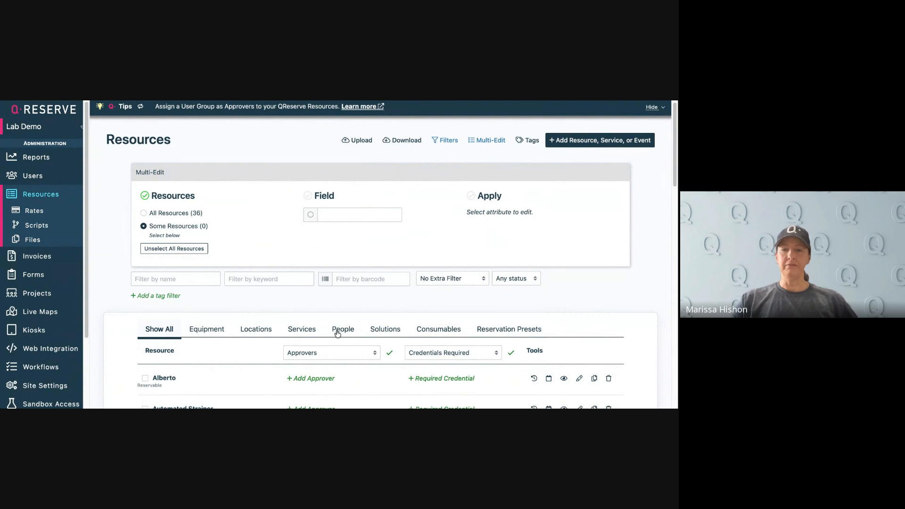
{"action": "left_click", "coordinate": [247, 330]}
{"action": "scroll", "coordinate": [248, 313], "scroll_direction": "down", "scroll_amount": 2}
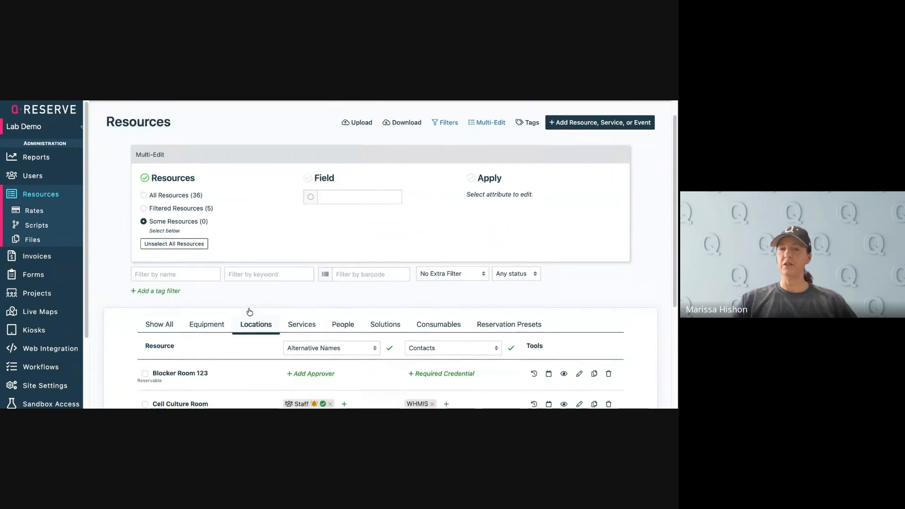
{"action": "scroll", "coordinate": [250, 312], "scroll_direction": "down", "scroll_amount": 3}
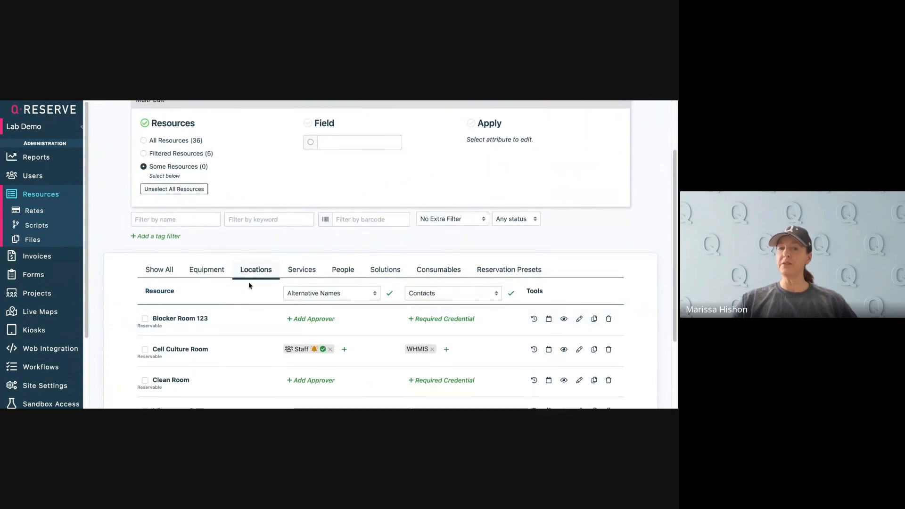
{"action": "scroll", "coordinate": [248, 285], "scroll_direction": "down", "scroll_amount": 5}
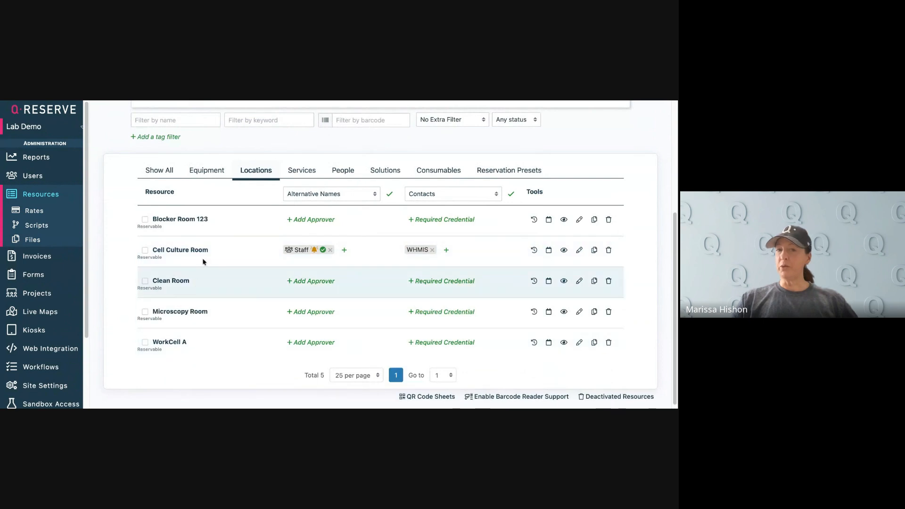
Select Blocker Room 123 and Clean Room as the resources for the multi-edit
{"action": "scroll", "coordinate": [203, 284], "scroll_direction": "up", "scroll_amount": 5}
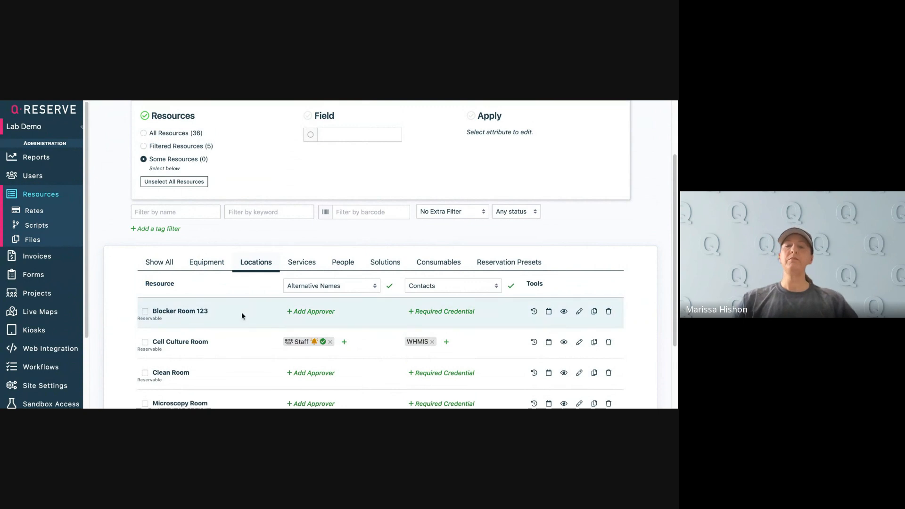
{"action": "scroll", "coordinate": [242, 311], "scroll_direction": "down", "scroll_amount": 1}
{"action": "scroll", "coordinate": [241, 309], "scroll_direction": "down", "scroll_amount": 1}
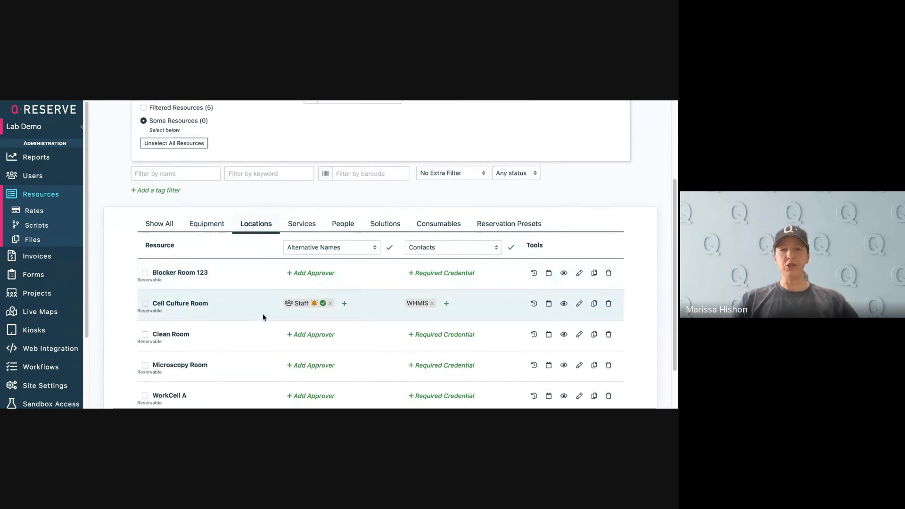
{"action": "scroll", "coordinate": [289, 318], "scroll_direction": "down", "scroll_amount": 2}
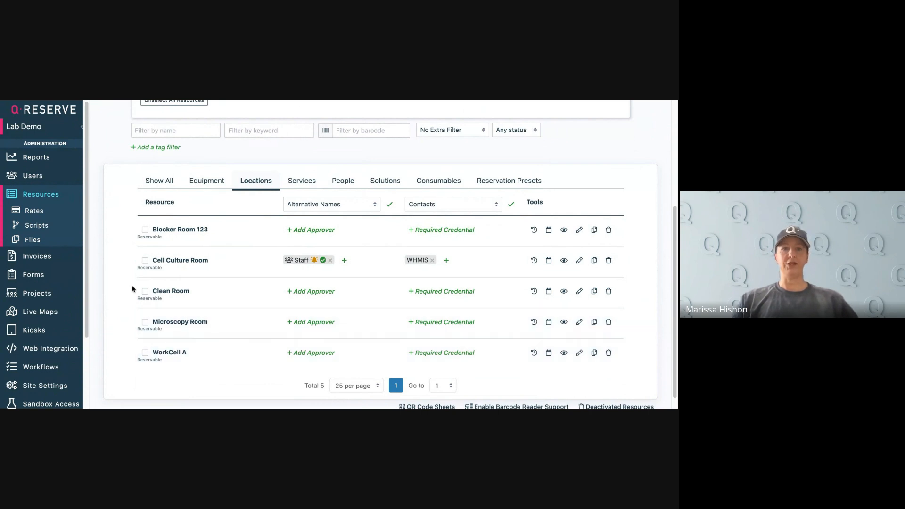
{"action": "left_click", "coordinate": [145, 231]}
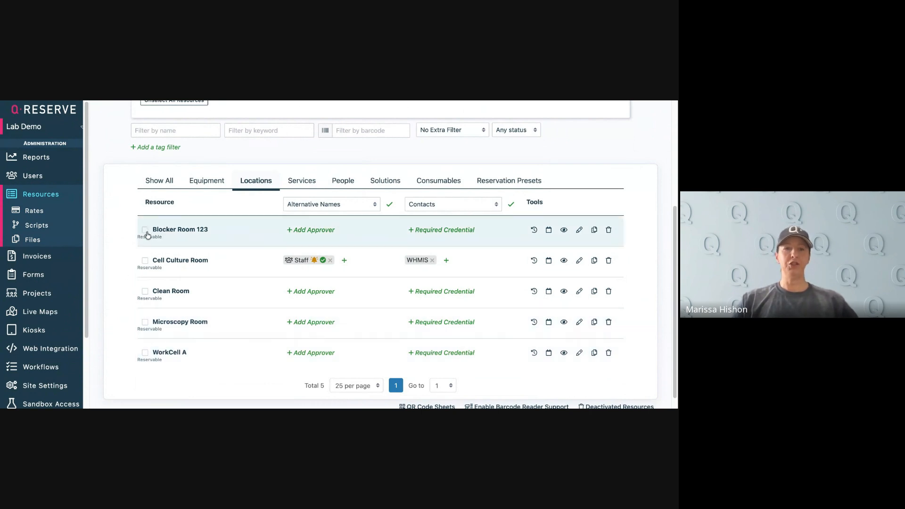
{"action": "left_click", "coordinate": [146, 295]}
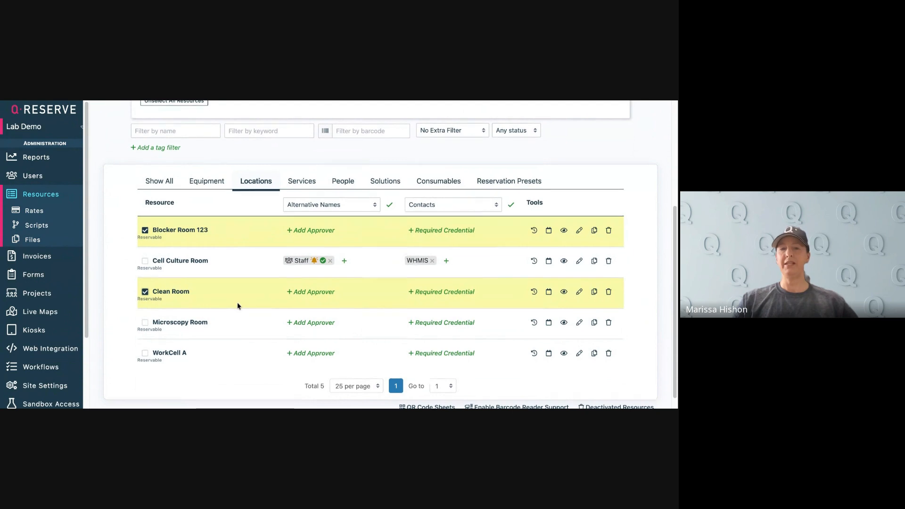
Choose Approvers as the field to multi-edit for the selected rooms
{"action": "scroll", "coordinate": [236, 302], "scroll_direction": "up", "scroll_amount": 2}
{"action": "scroll", "coordinate": [237, 301], "scroll_direction": "up", "scroll_amount": 2}
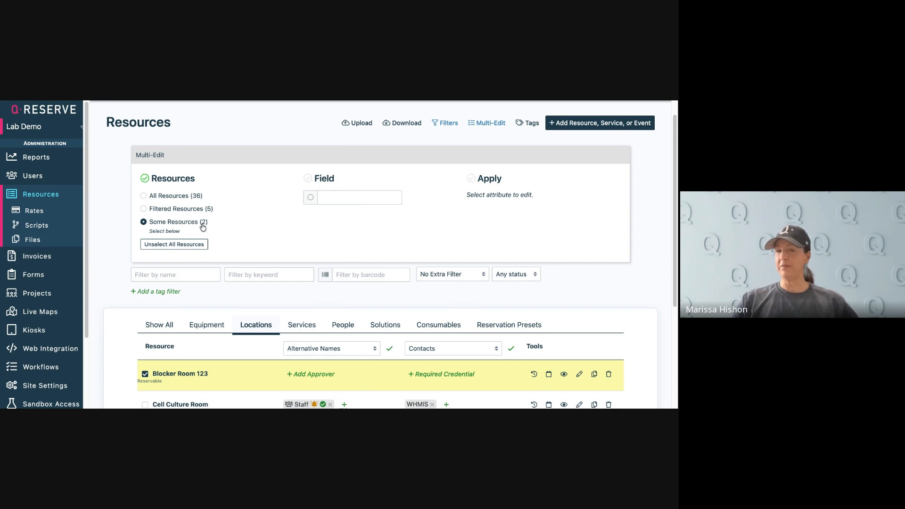
{"action": "left_click", "coordinate": [339, 198]}
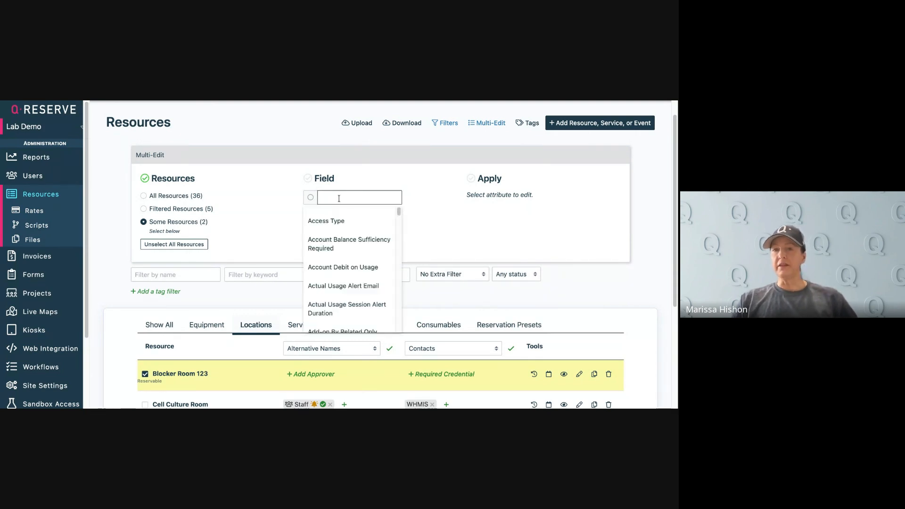
{"action": "type", "text": "approv"}
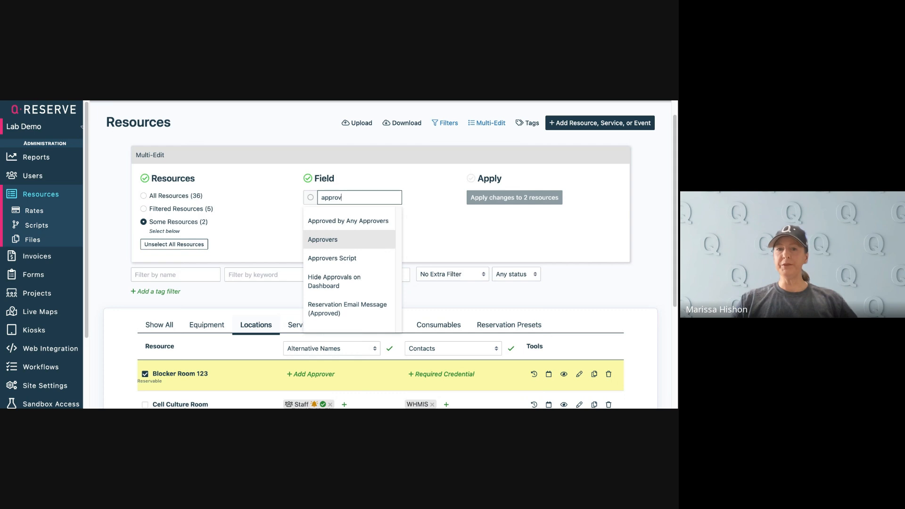
{"action": "key", "text": "Return"}
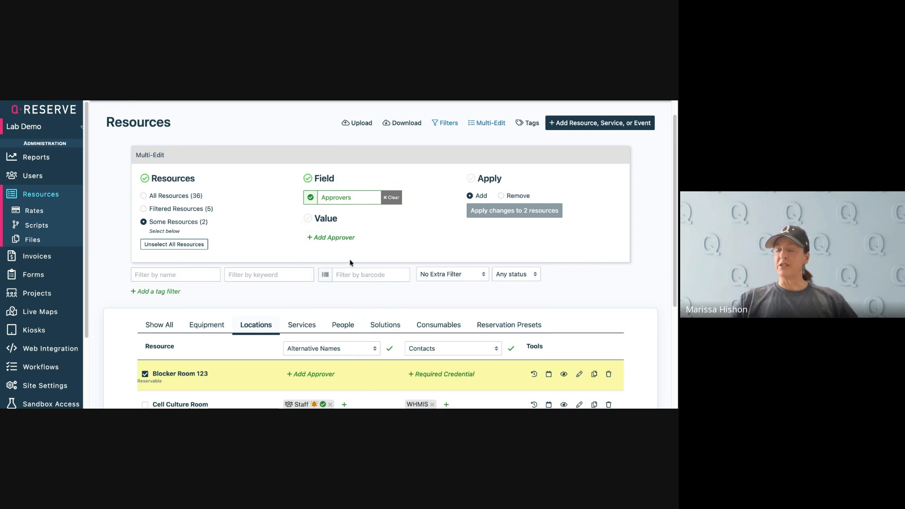
Add the Staff user group as the approver value, with Any as the group approval requirement
{"action": "left_click", "coordinate": [323, 239]}
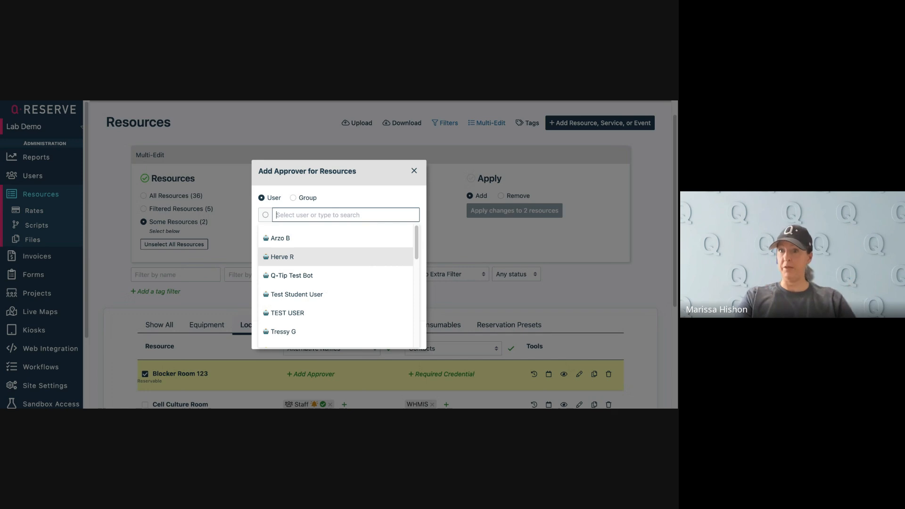
{"action": "left_click", "coordinate": [294, 198]}
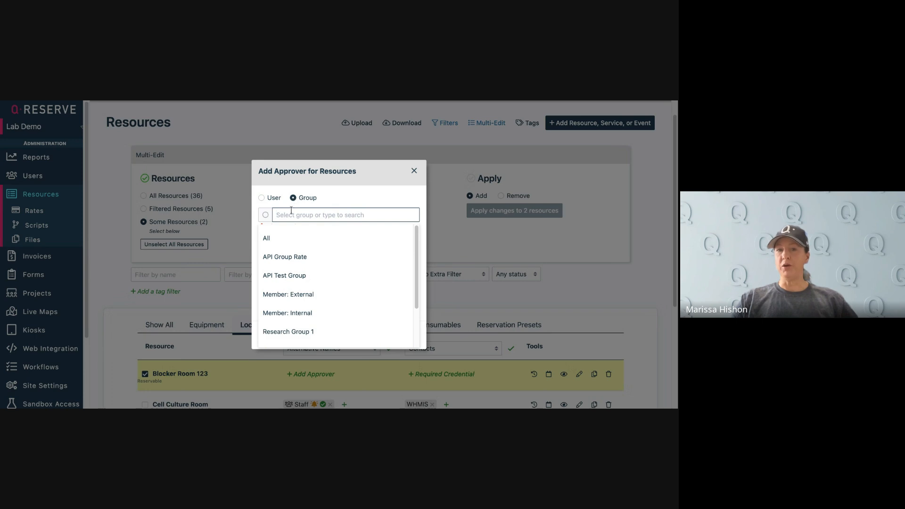
{"action": "type", "text": "sta"}
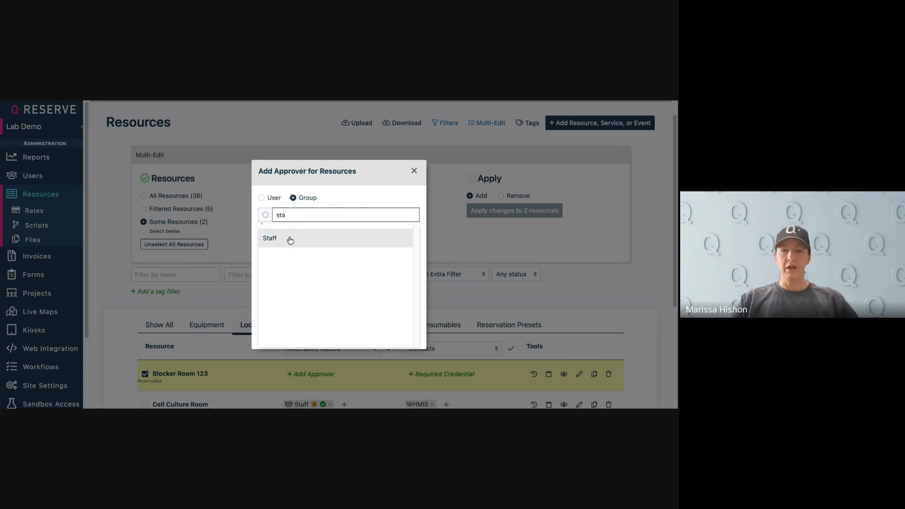
{"action": "left_click", "coordinate": [289, 238]}
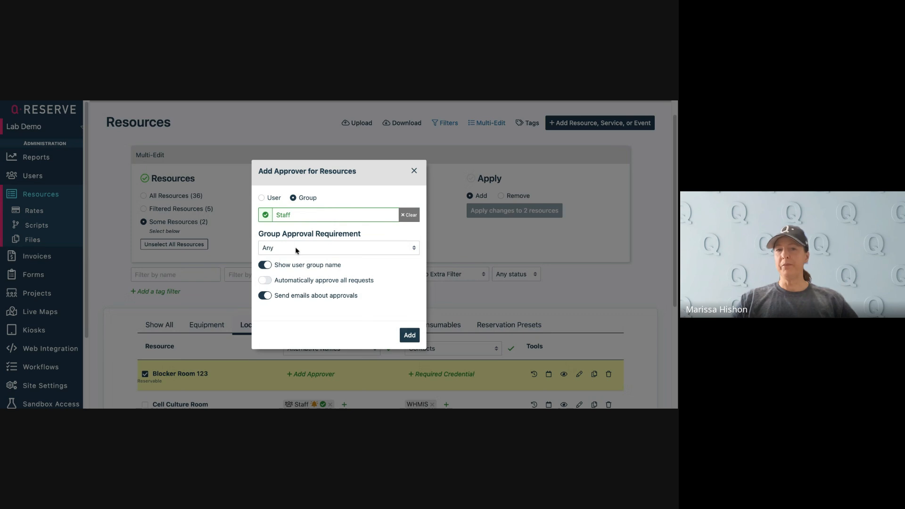
{"action": "left_click", "coordinate": [314, 251]}
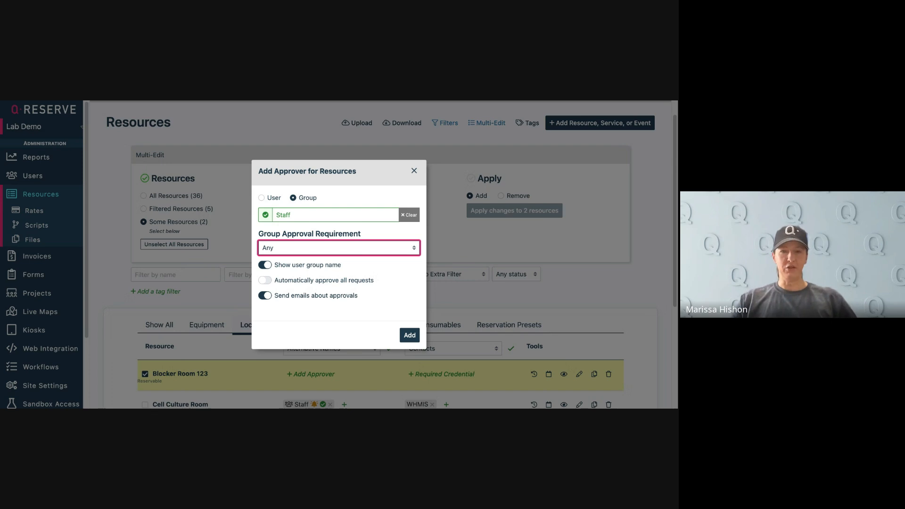
{"action": "left_click", "coordinate": [412, 339]}
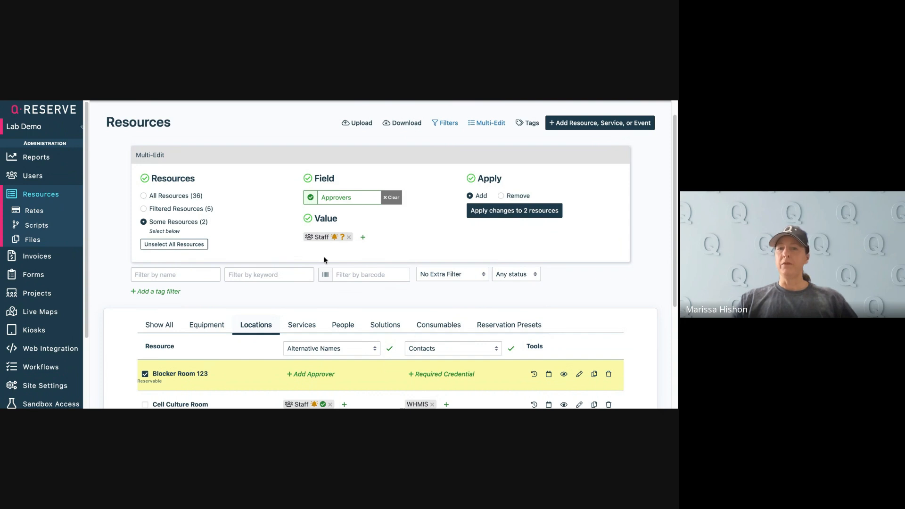
Apply the Staff approver to the two selected rooms and check the approver details in their rows
{"action": "mouse_move", "coordinate": [334, 241]}
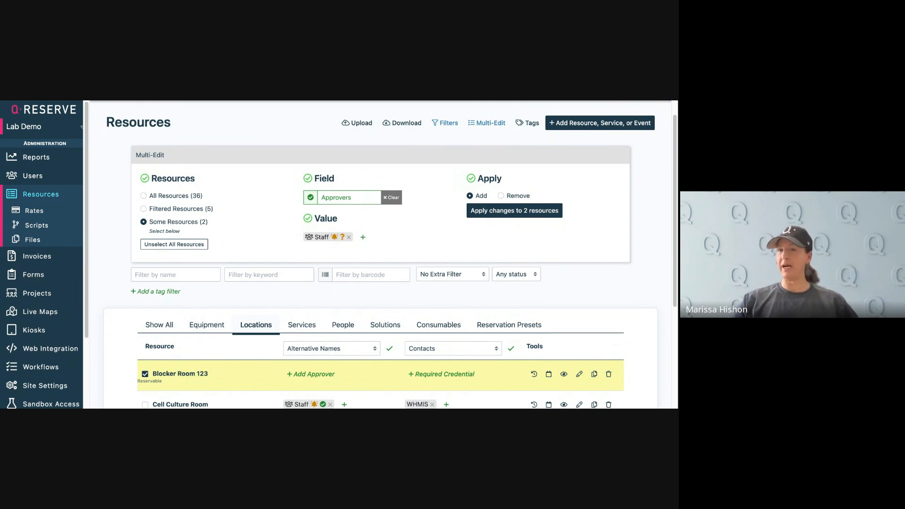
{"action": "left_click", "coordinate": [485, 215]}
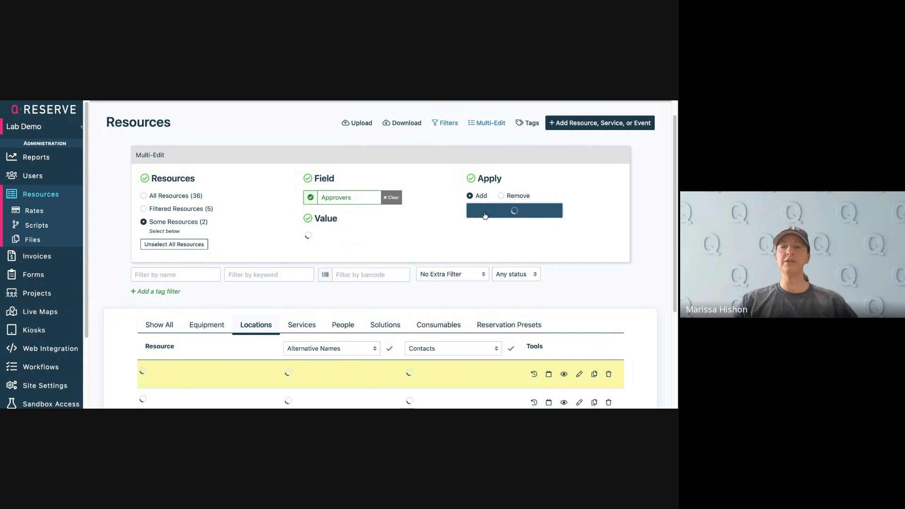
{"action": "scroll", "coordinate": [383, 232], "scroll_direction": "down", "scroll_amount": 3}
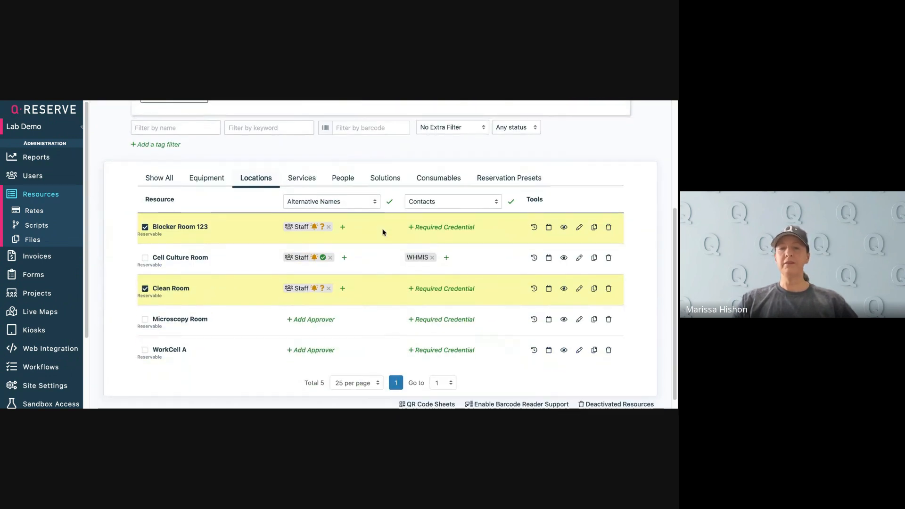
{"action": "mouse_move", "coordinate": [302, 234]}
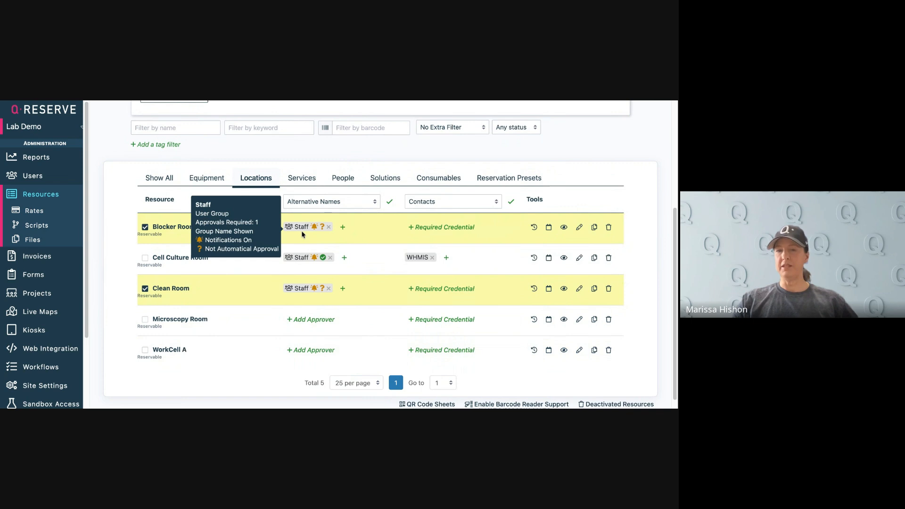
{"action": "mouse_move", "coordinate": [299, 288]}
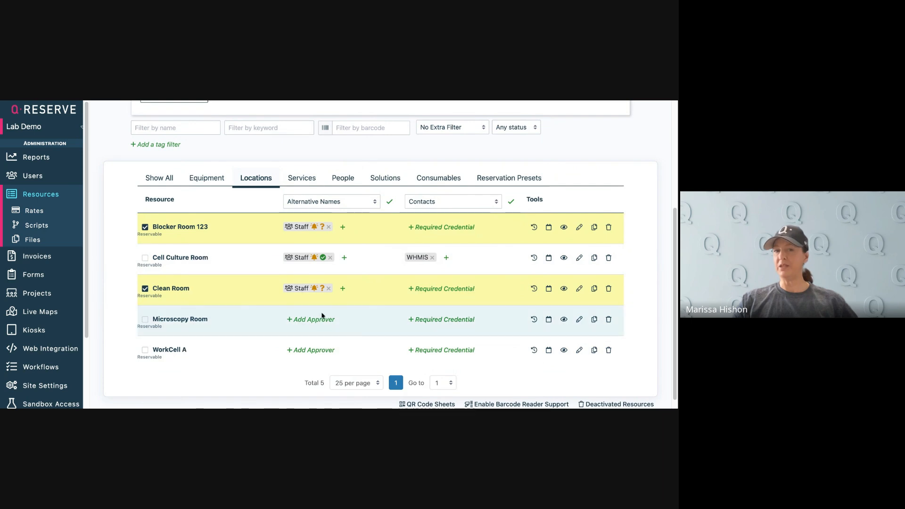
Deselect Blocker Room 123 and Clean Room in the resource list
{"action": "scroll", "coordinate": [358, 324], "scroll_direction": "up", "scroll_amount": 3}
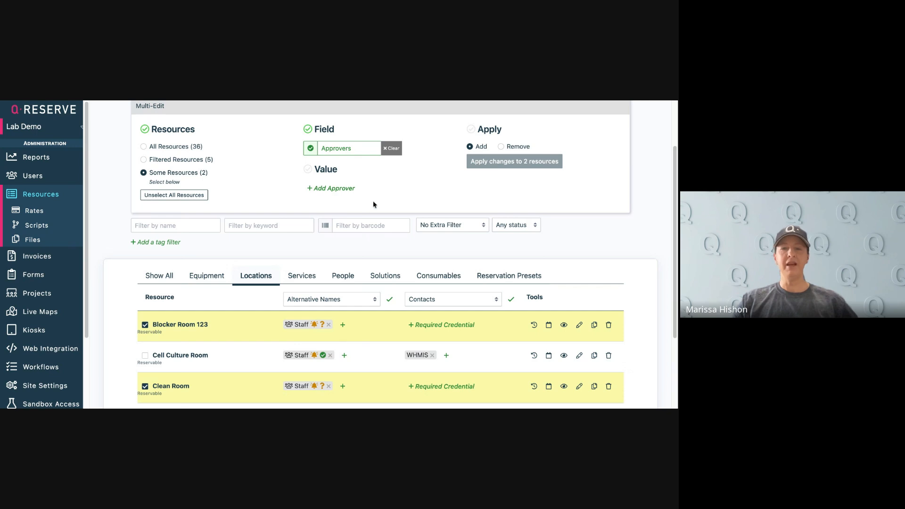
{"action": "scroll", "coordinate": [372, 201], "scroll_direction": "up", "scroll_amount": 1}
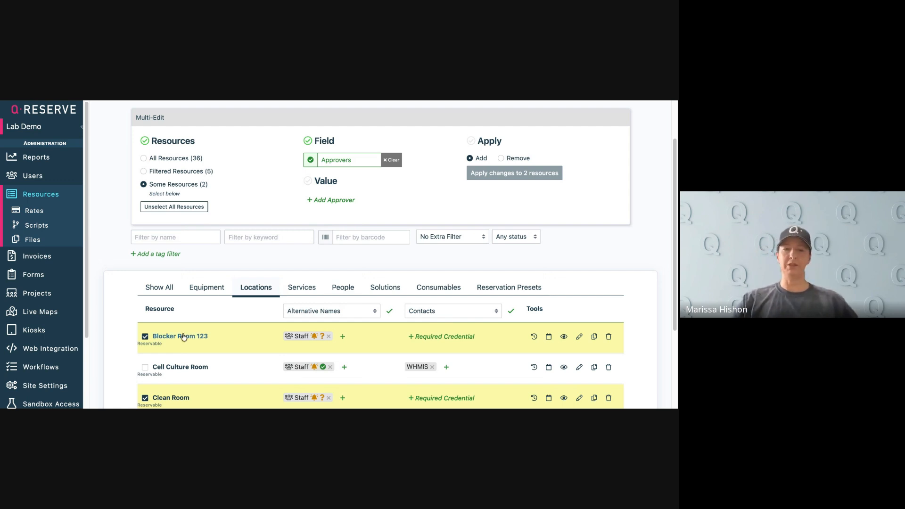
{"action": "left_click", "coordinate": [145, 337]}
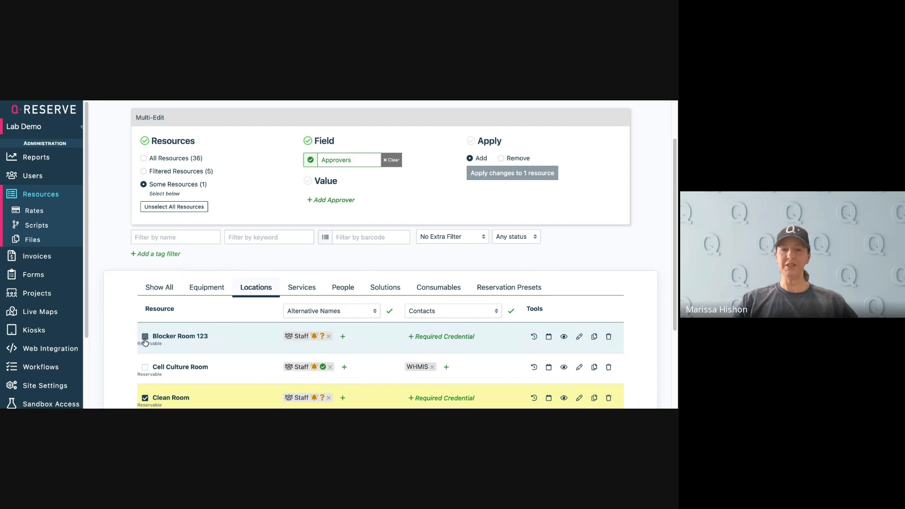
{"action": "left_click", "coordinate": [145, 397]}
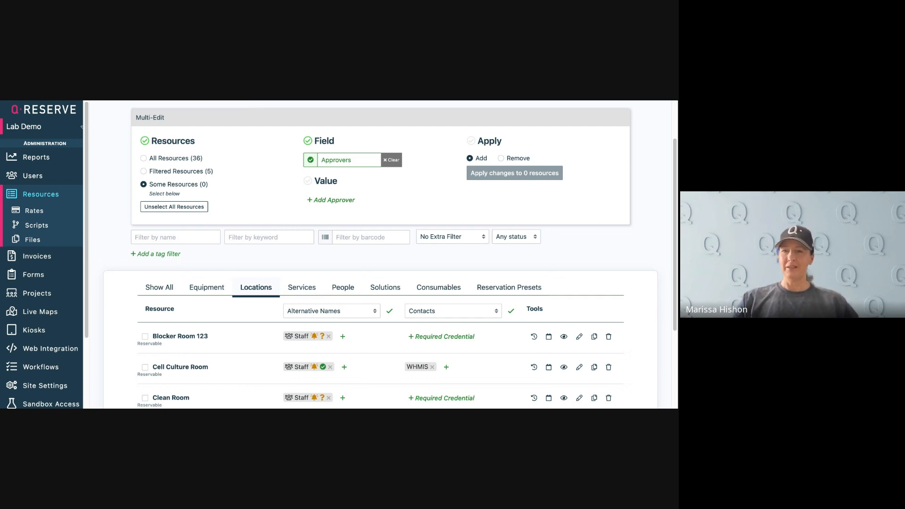
{"action": "key", "text": "super+Tab"}
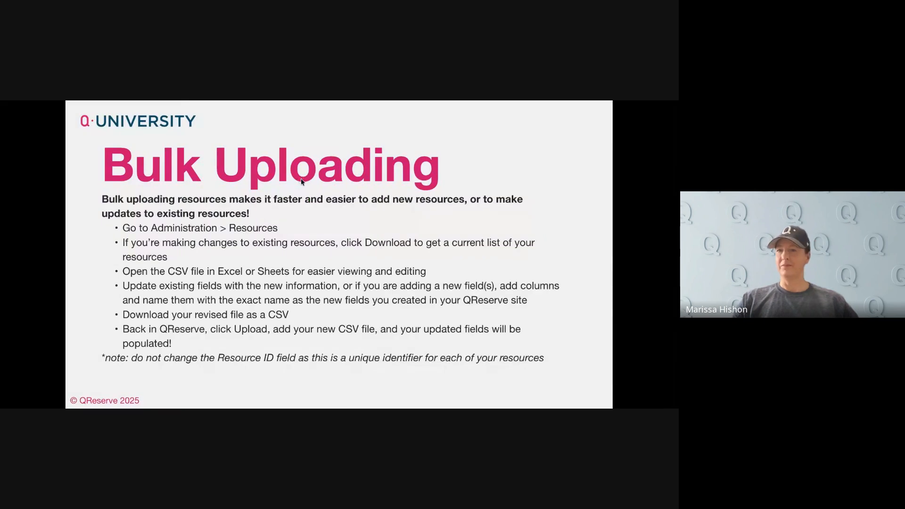
{"action": "key", "text": "Right"}
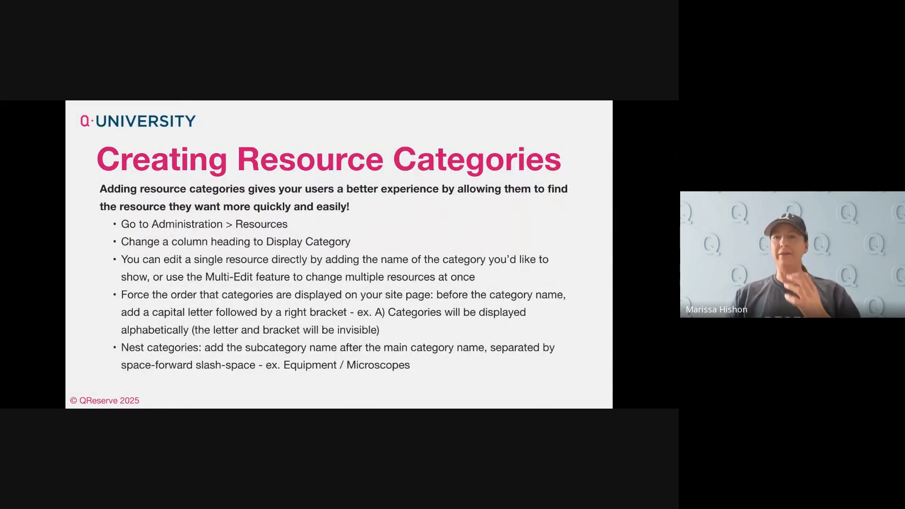
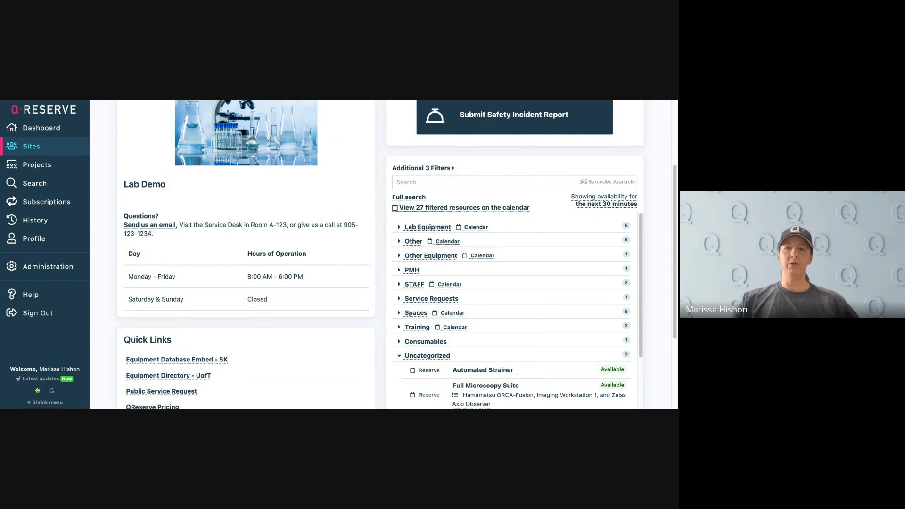
Expand the Lab Equipment category on the Lab Demo site page to view its resources and subcategories
{"action": "left_click", "coordinate": [427, 227]}
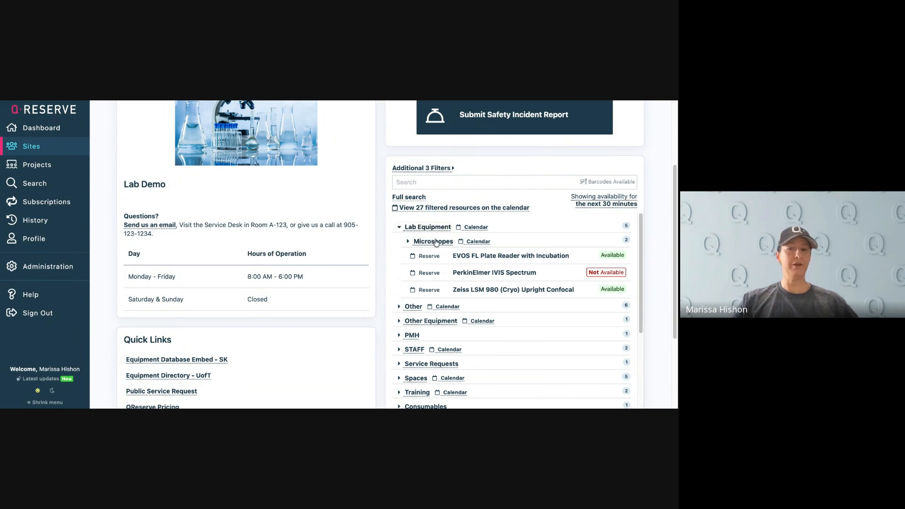
Collapse the Lab Equipment category, expand and collapse Other, and review the Uncategorized resources on the Lab Demo site page
{"action": "left_click", "coordinate": [399, 228]}
{"action": "left_click", "coordinate": [399, 241]}
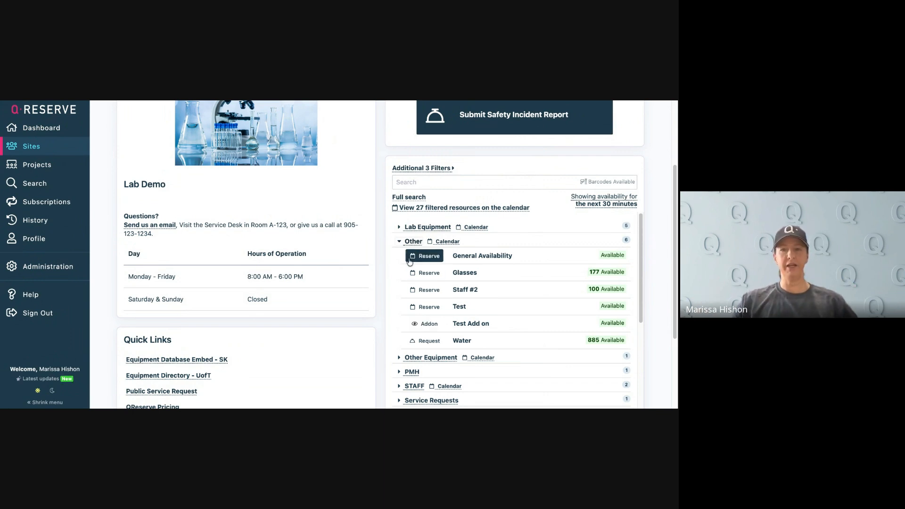
{"action": "left_click", "coordinate": [399, 243]}
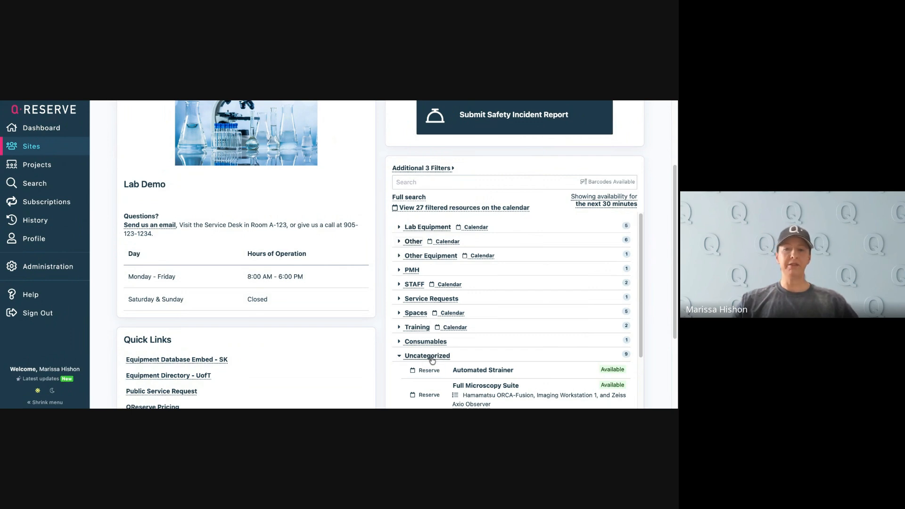
{"action": "scroll", "coordinate": [436, 365], "scroll_direction": "down", "scroll_amount": 2}
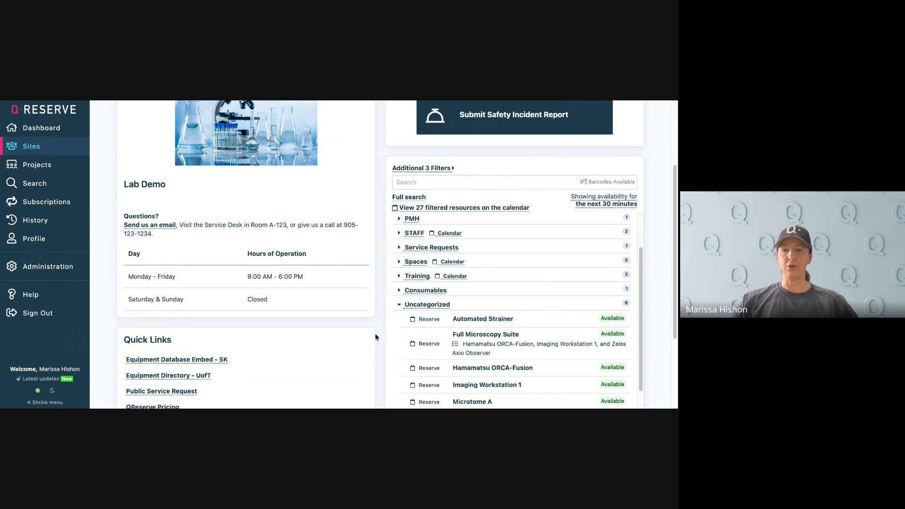
{"action": "scroll", "coordinate": [378, 315], "scroll_direction": "up", "scroll_amount": 1}
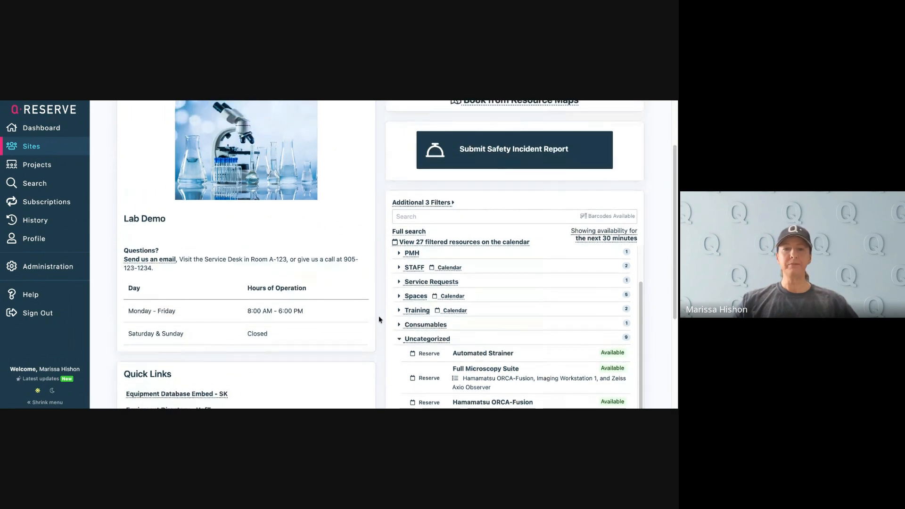
Open the Lab Demo resource administration list and replace its Approvers column with Display Category to review each resource's category
{"action": "left_click", "coordinate": [45, 272]}
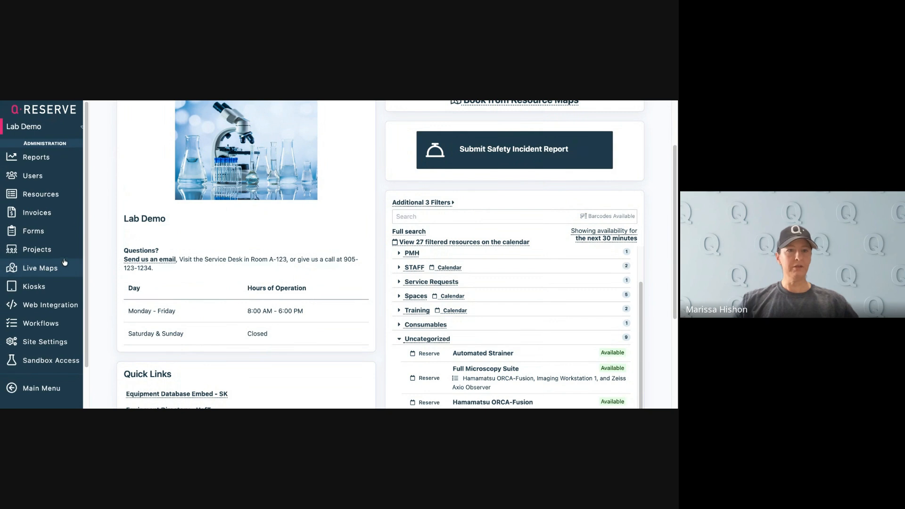
{"action": "left_click", "coordinate": [39, 195]}
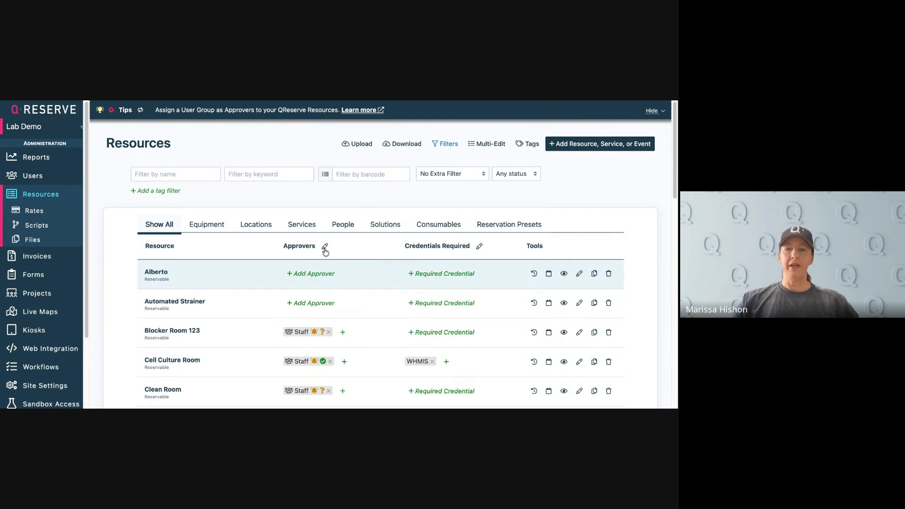
{"action": "left_click", "coordinate": [324, 247]}
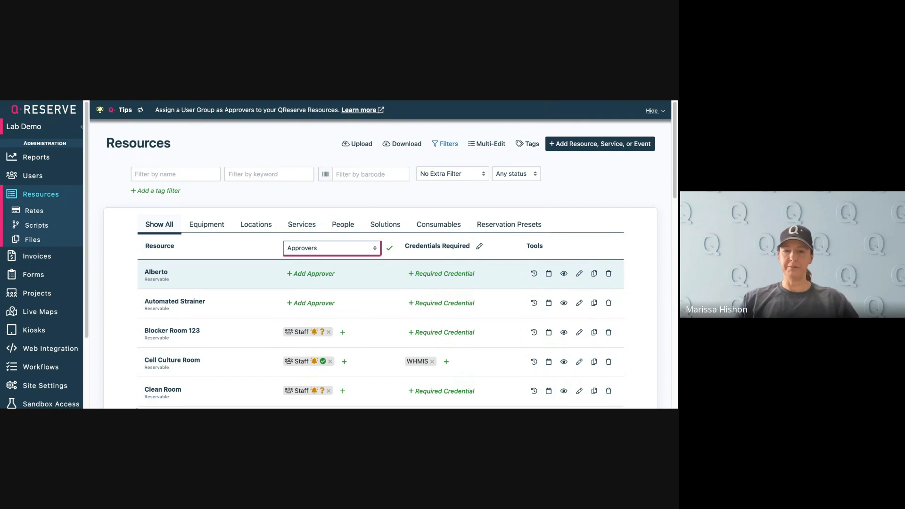
{"action": "left_click", "coordinate": [324, 379]}
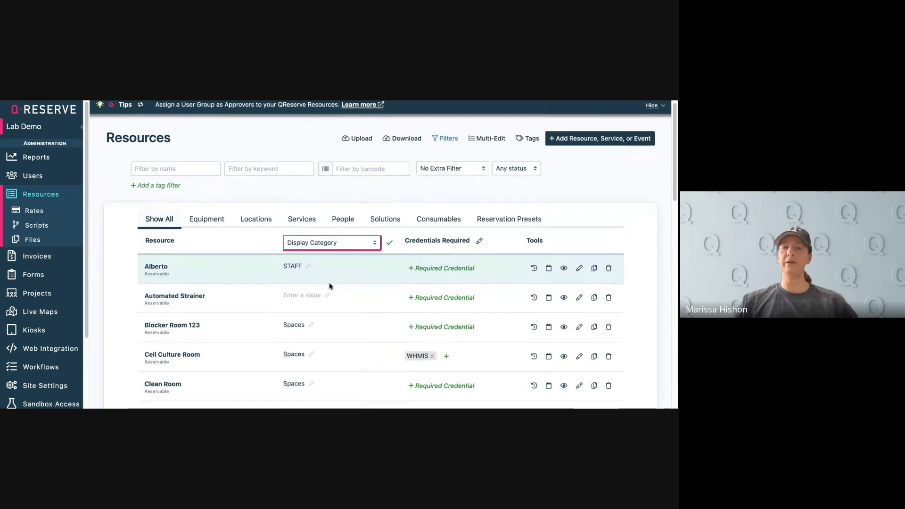
{"action": "scroll", "coordinate": [325, 282], "scroll_direction": "down", "scroll_amount": 5}
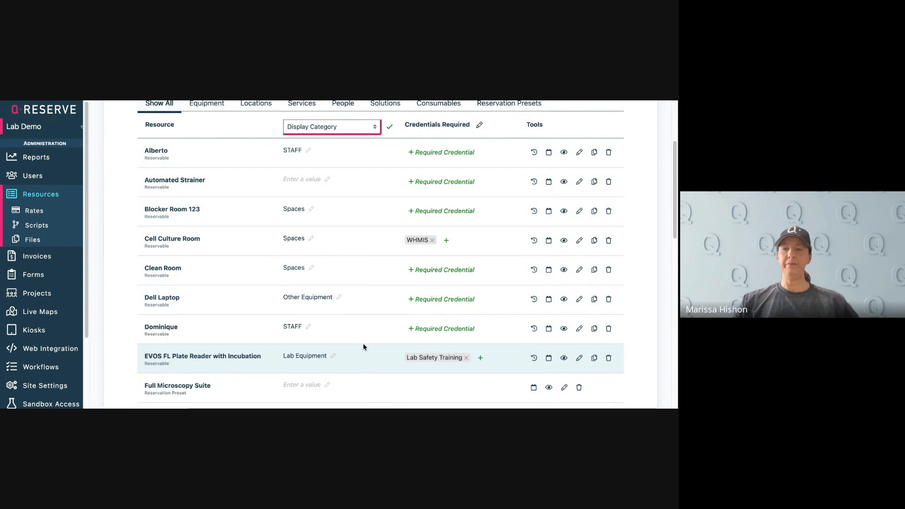
{"action": "scroll", "coordinate": [363, 348], "scroll_direction": "up", "scroll_amount": 2}
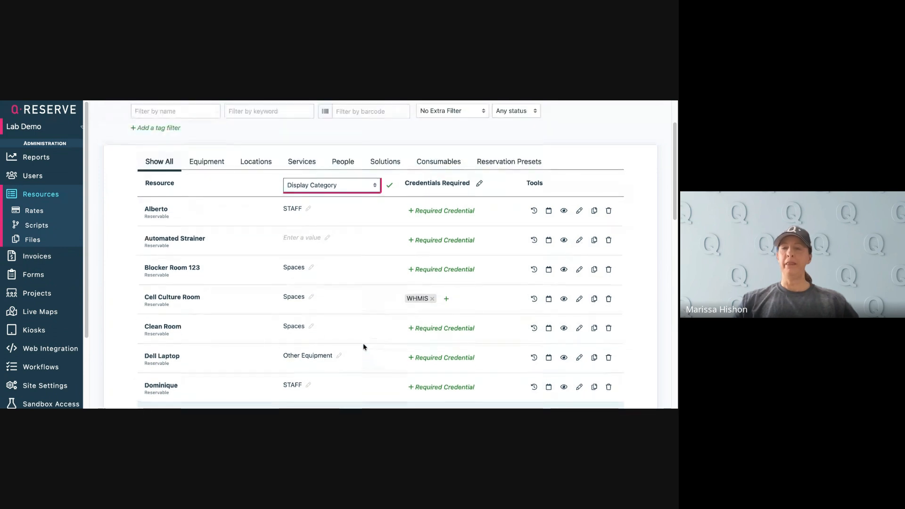
{"action": "left_click", "coordinate": [329, 240]}
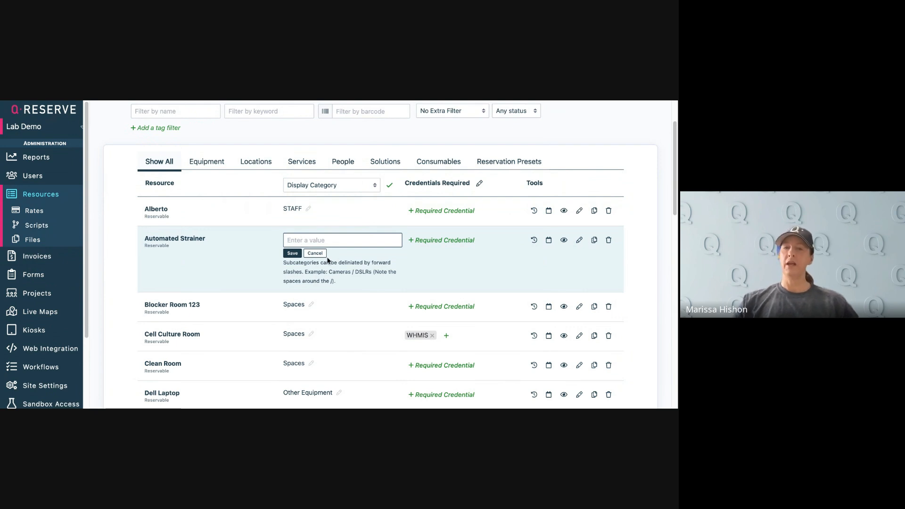
{"action": "left_click", "coordinate": [310, 254]}
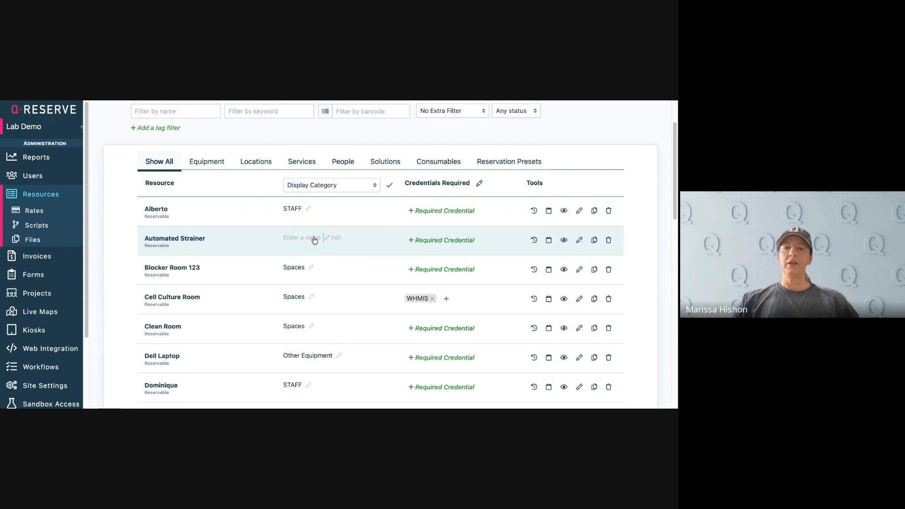
{"action": "scroll", "coordinate": [314, 240], "scroll_direction": "up", "scroll_amount": 3}
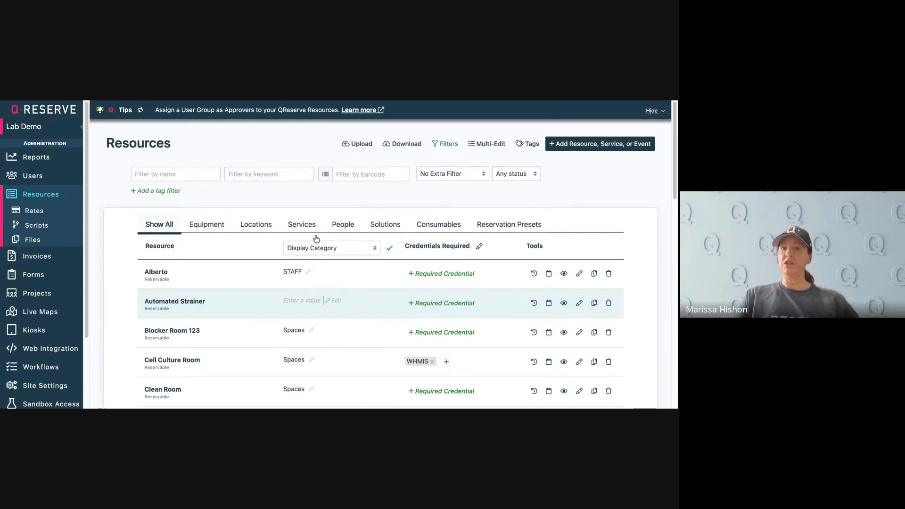
{"action": "left_click", "coordinate": [486, 147]}
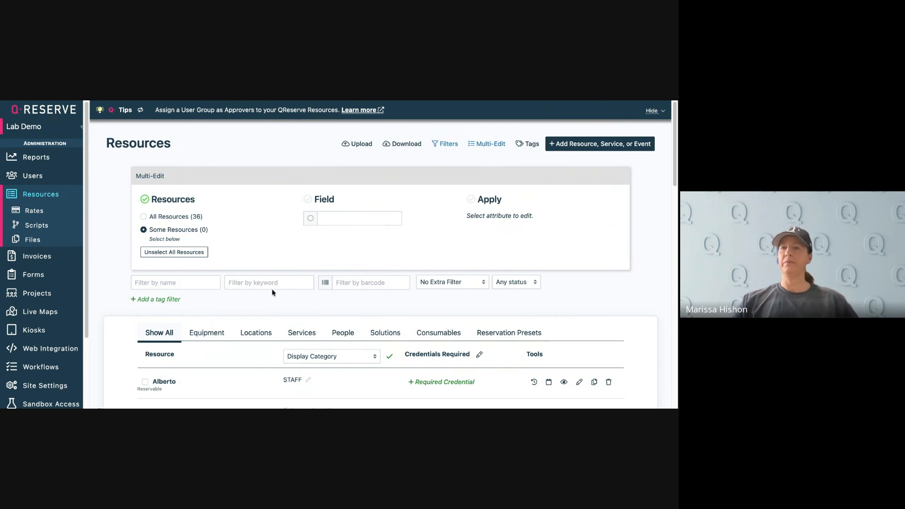
{"action": "left_click", "coordinate": [490, 146]}
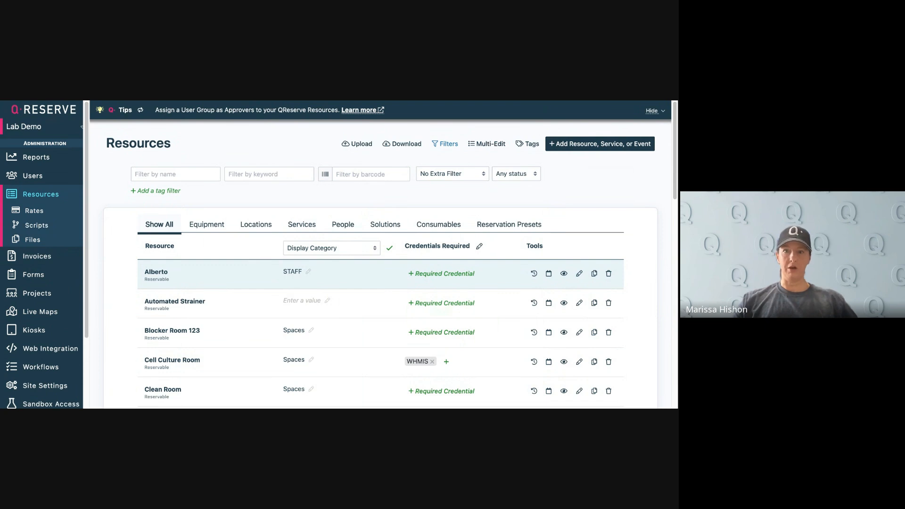
Limit the resource list to Locations and select all filtered resources for multi-editing
{"action": "left_click", "coordinate": [262, 230]}
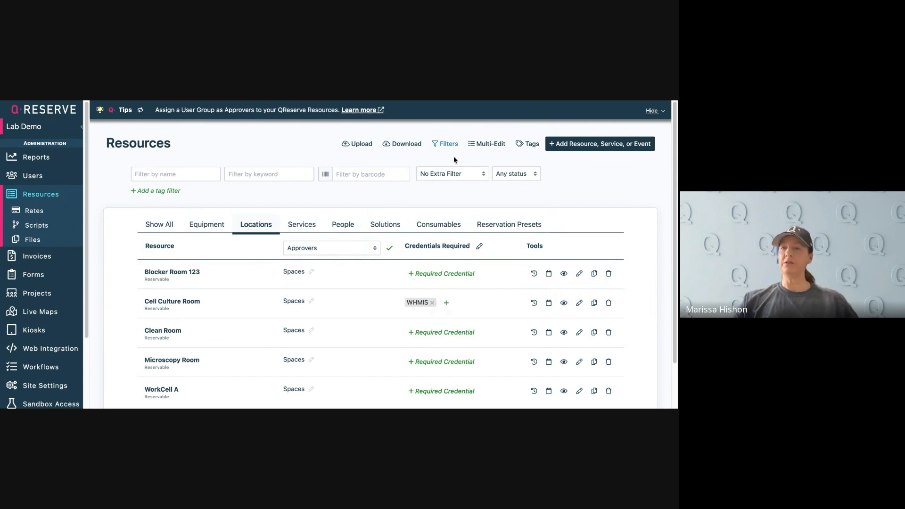
{"action": "left_click", "coordinate": [488, 145]}
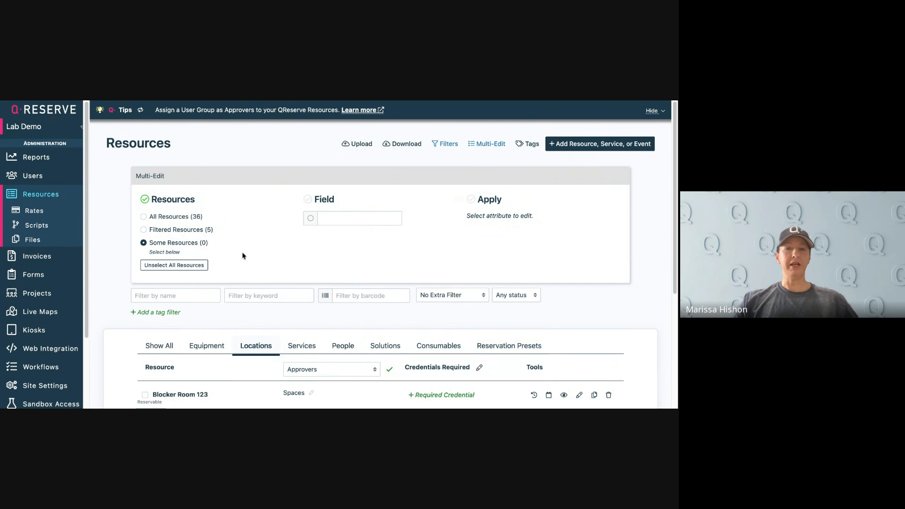
{"action": "scroll", "coordinate": [243, 256], "scroll_direction": "down", "scroll_amount": 2}
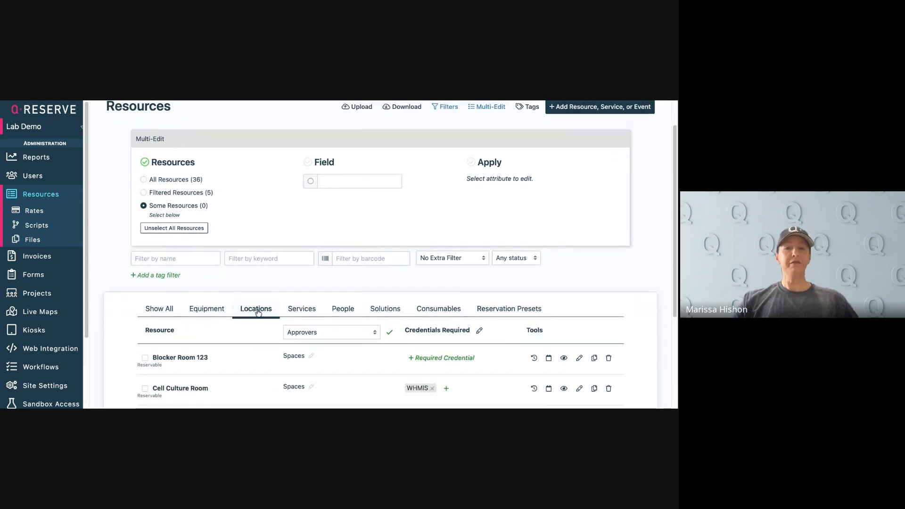
{"action": "left_click", "coordinate": [143, 194]}
{"action": "scroll", "coordinate": [285, 222], "scroll_direction": "down", "scroll_amount": 4}
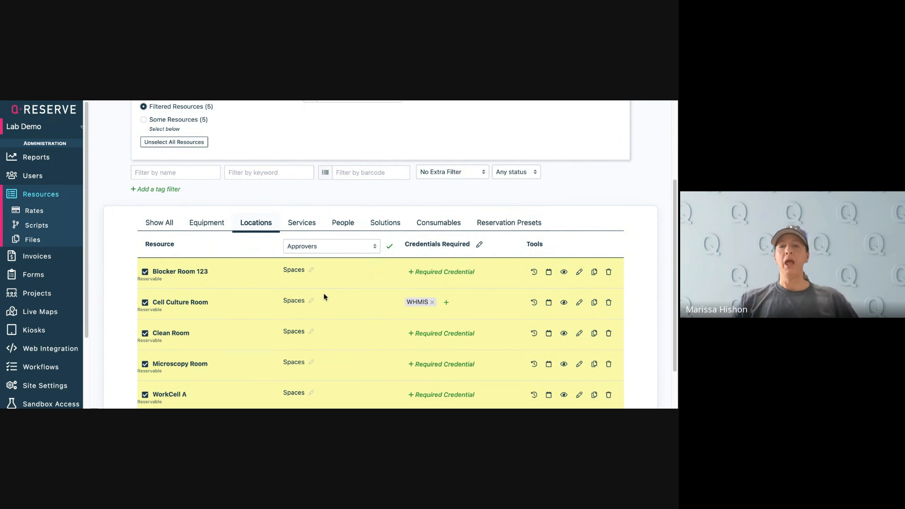
{"action": "scroll", "coordinate": [330, 287], "scroll_direction": "up", "scroll_amount": 1}
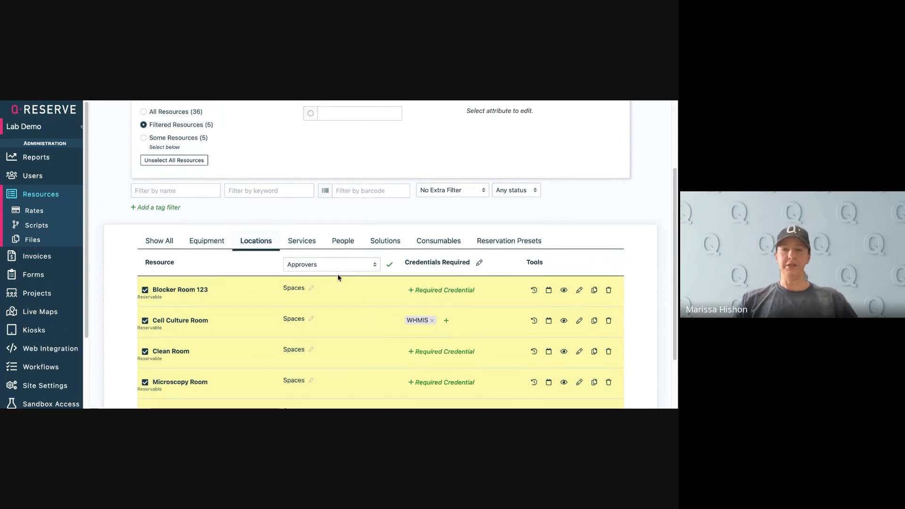
Choose Display Category as the field to multi-edit and set its value to "A) Spaces"
{"action": "scroll", "coordinate": [340, 222], "scroll_direction": "up", "scroll_amount": 3}
{"action": "left_click", "coordinate": [343, 180]}
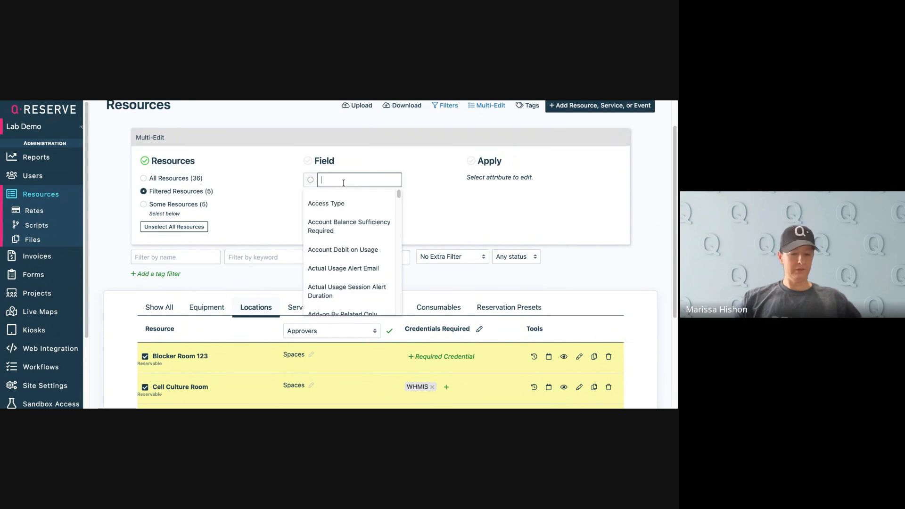
{"action": "type", "text": "displa"}
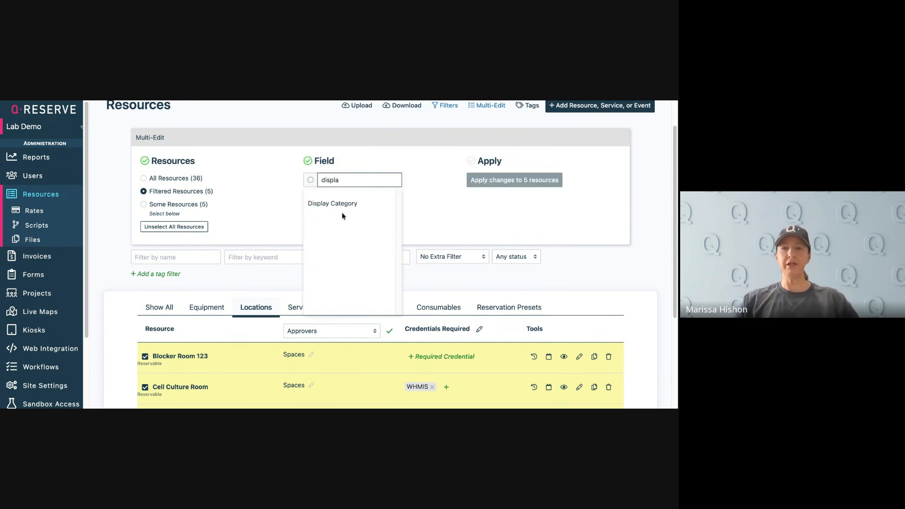
{"action": "left_click", "coordinate": [343, 204]}
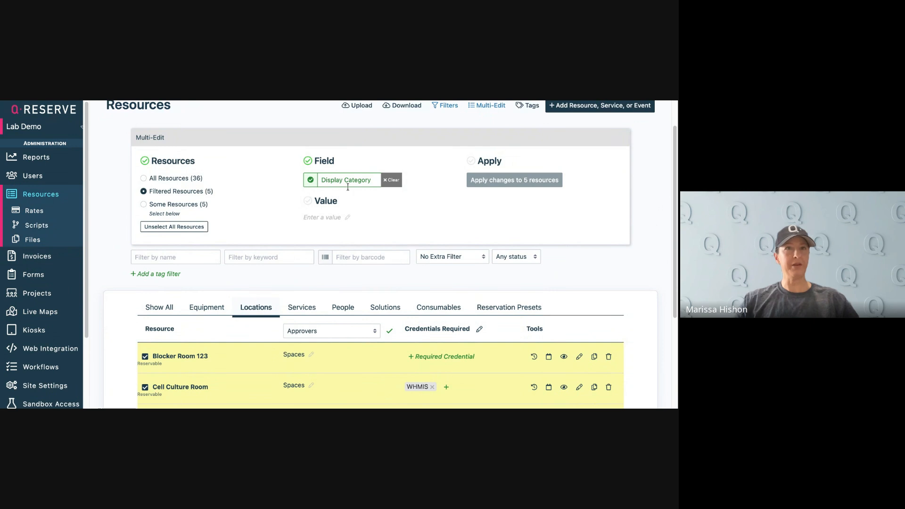
{"action": "left_click", "coordinate": [339, 218]}
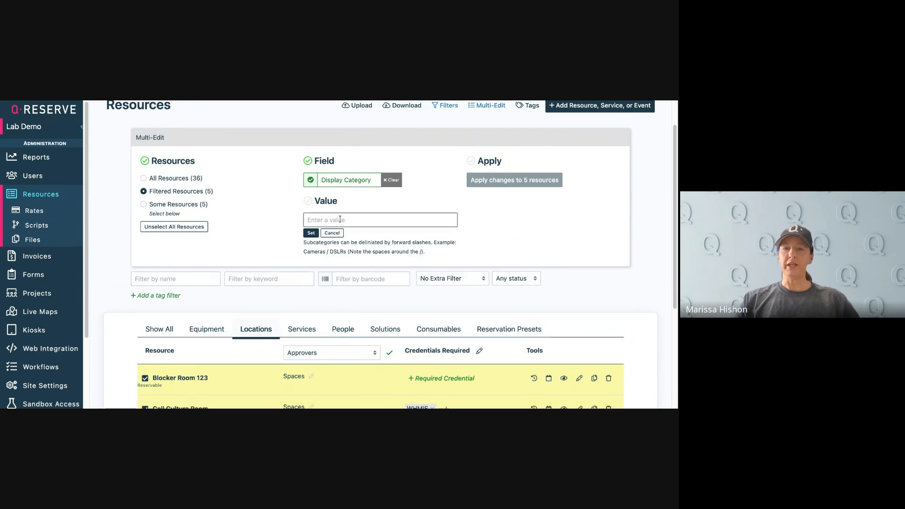
{"action": "type", "text": "A"}
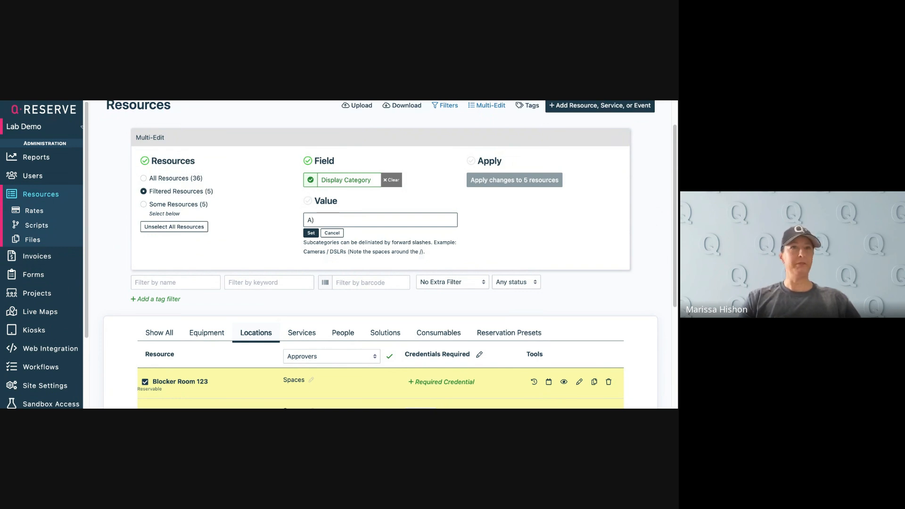
{"action": "type", "text": ") Spaces"}
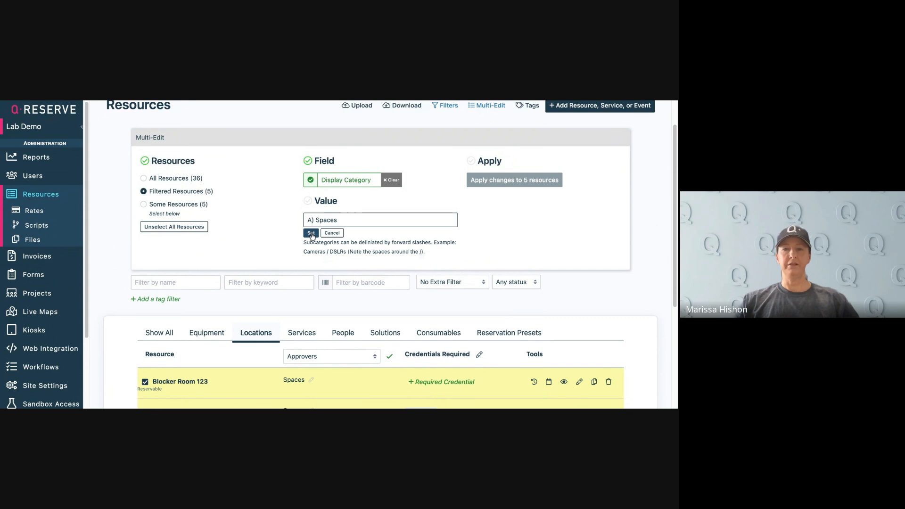
{"action": "left_click", "coordinate": [311, 233]}
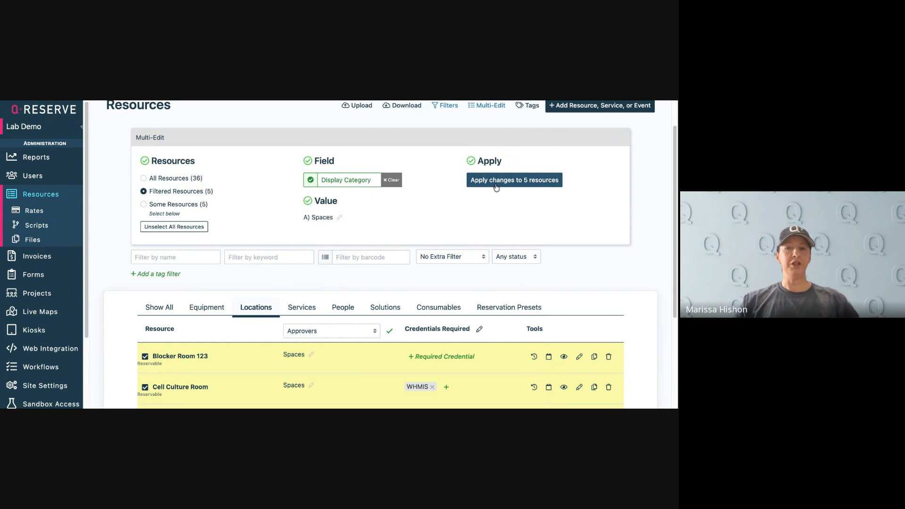
Apply the category change to the selected locations, check their rows, and unselect all resources
{"action": "left_click", "coordinate": [514, 179]}
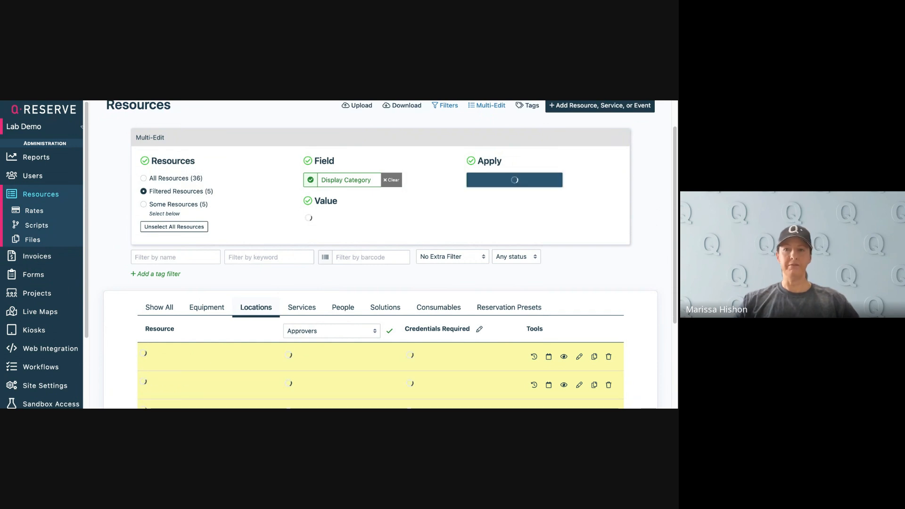
{"action": "scroll", "coordinate": [354, 251], "scroll_direction": "down", "scroll_amount": 3}
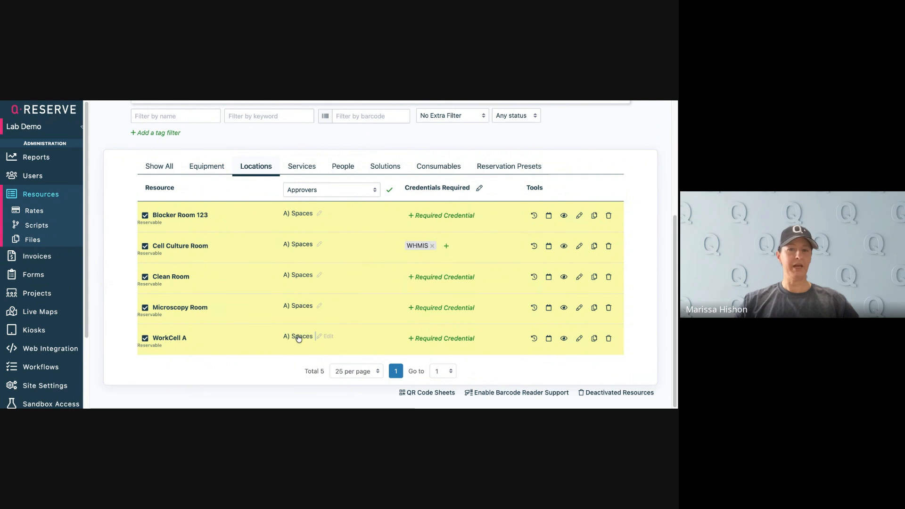
{"action": "scroll", "coordinate": [292, 233], "scroll_direction": "up", "scroll_amount": 3}
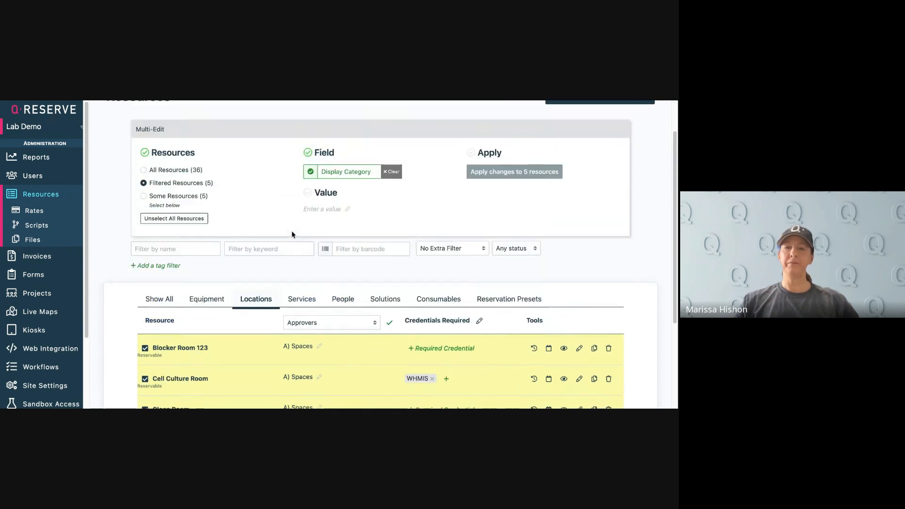
{"action": "left_click", "coordinate": [174, 243]}
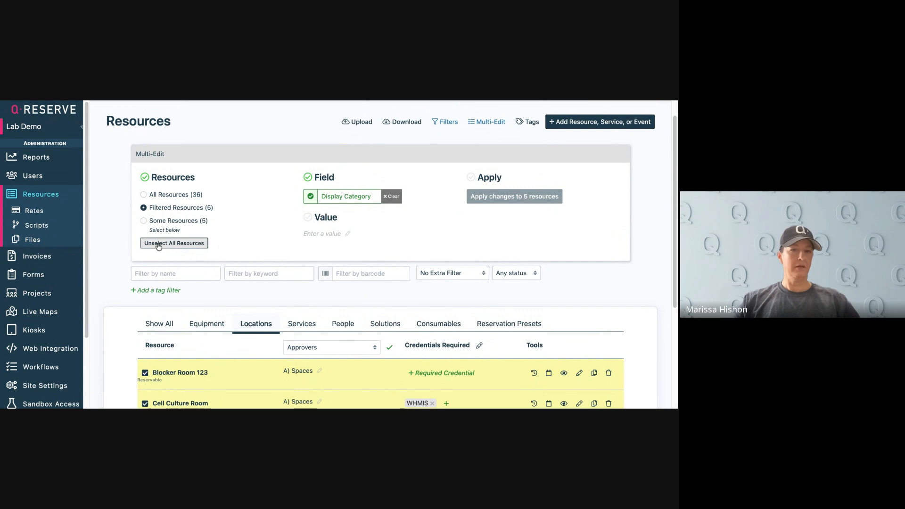
Return to the Lab Demo site page and examine the order of the resource categories
{"action": "scroll", "coordinate": [43, 367], "scroll_direction": "down", "scroll_amount": 3}
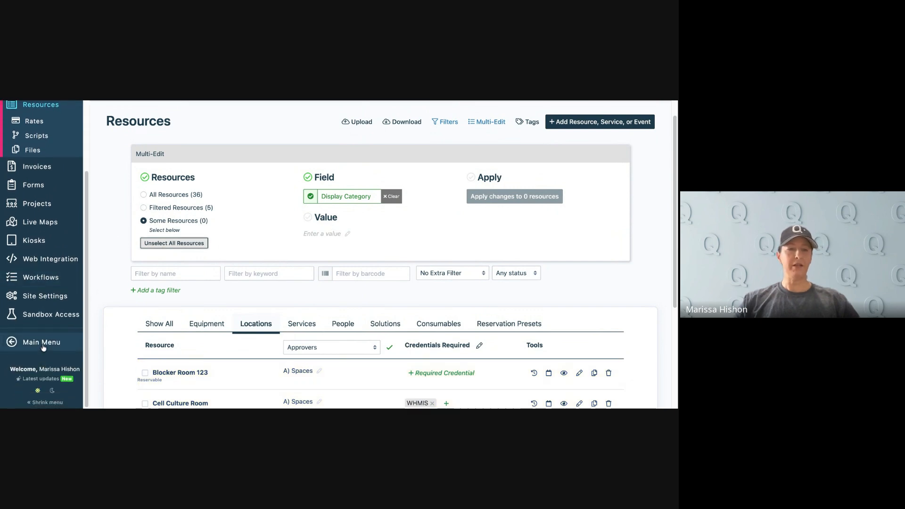
{"action": "left_click", "coordinate": [42, 342]}
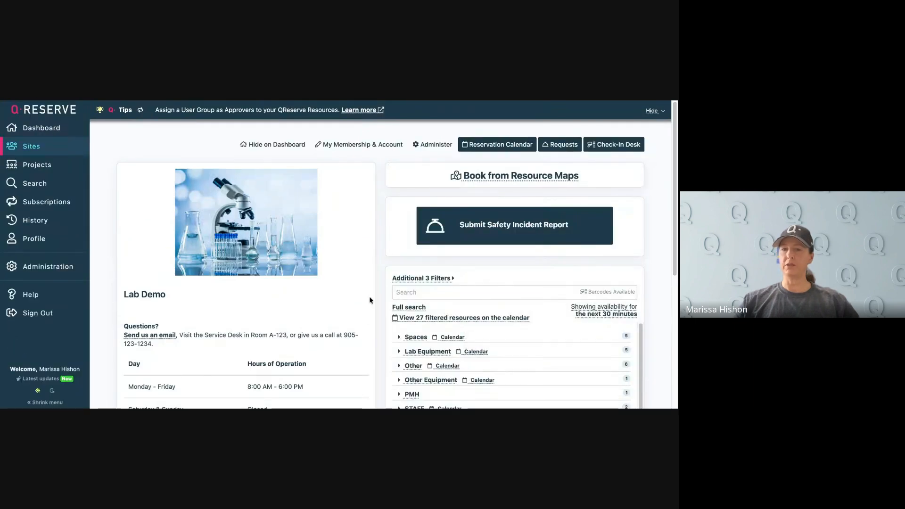
{"action": "scroll", "coordinate": [369, 297], "scroll_direction": "down", "scroll_amount": 3}
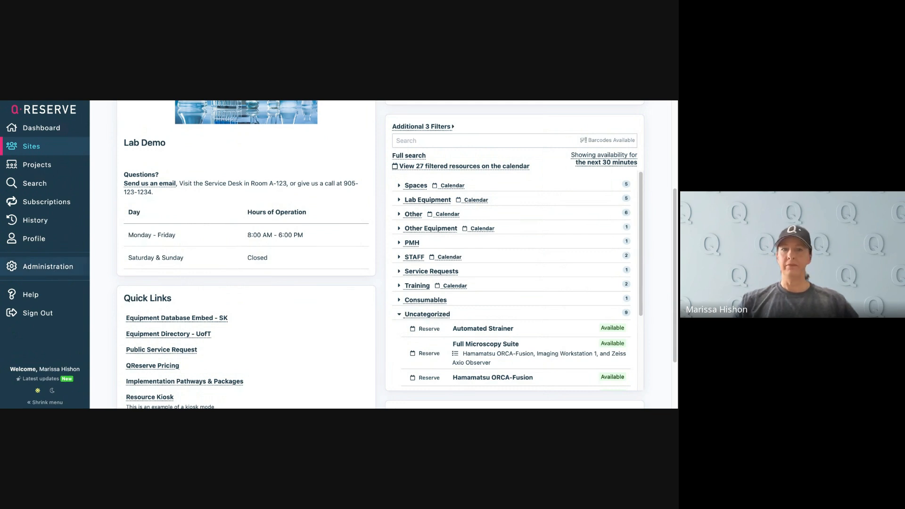
Set the display category of Blocker Room 123 to "A) Spaces / Blocker Room" in the Locations resource list
{"action": "left_click", "coordinate": [48, 267]}
{"action": "left_click", "coordinate": [40, 194]}
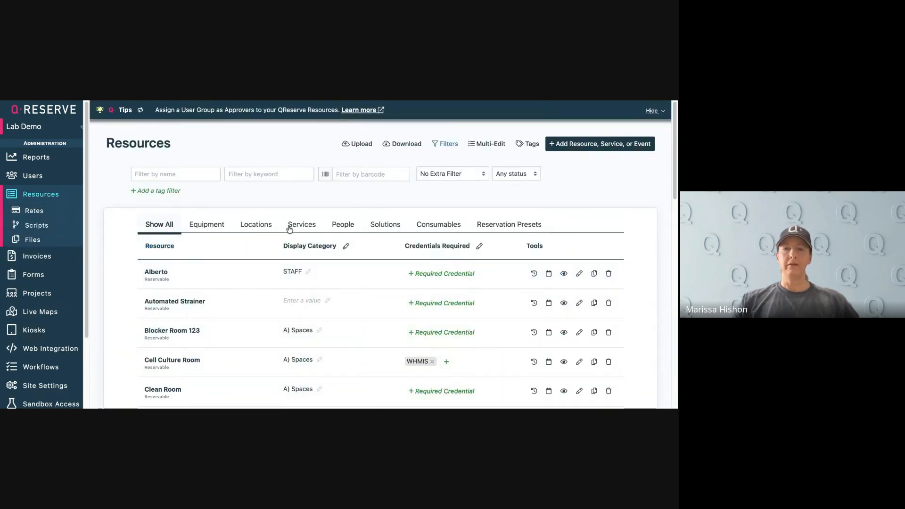
{"action": "left_click", "coordinate": [261, 228]}
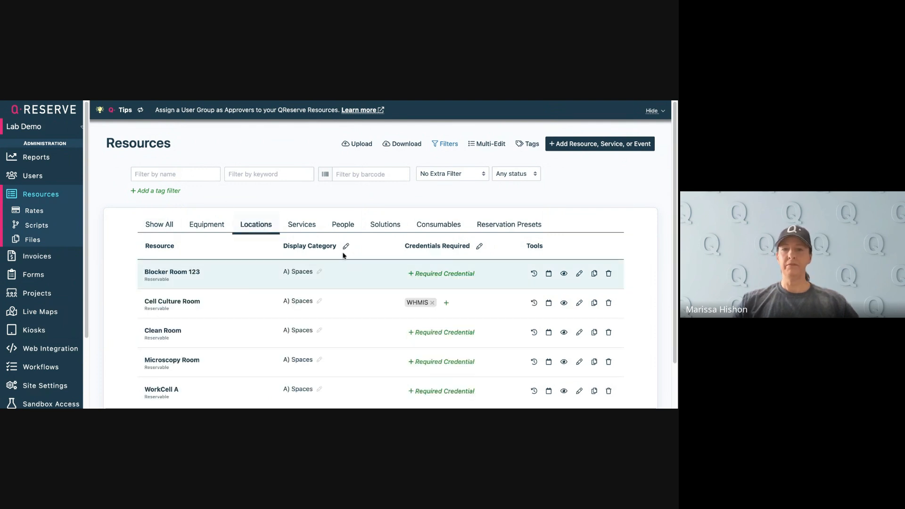
{"action": "scroll", "coordinate": [343, 255], "scroll_direction": "down", "scroll_amount": 1}
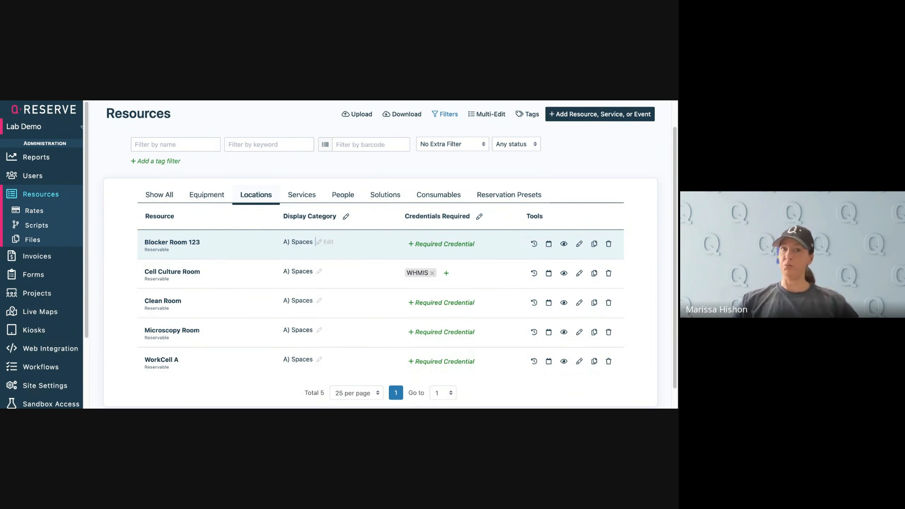
{"action": "left_click", "coordinate": [319, 242]}
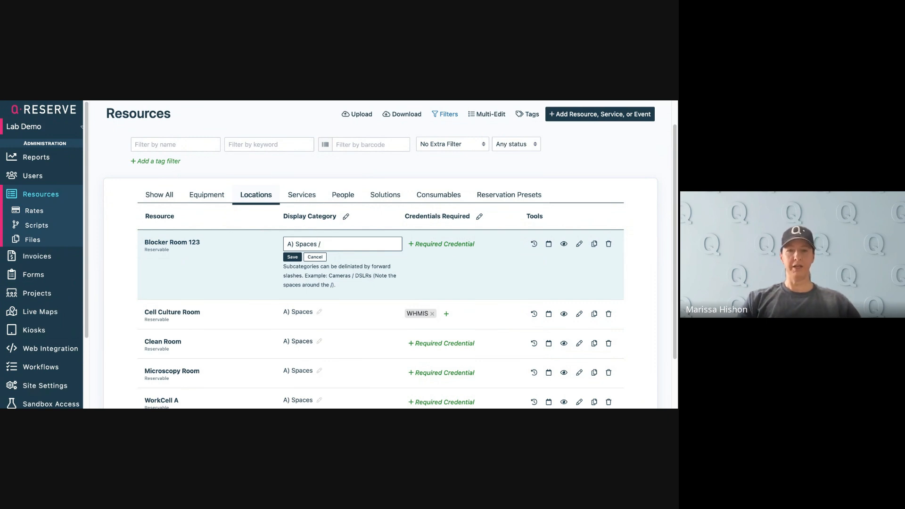
{"action": "type", "text": "/ Blocker"}
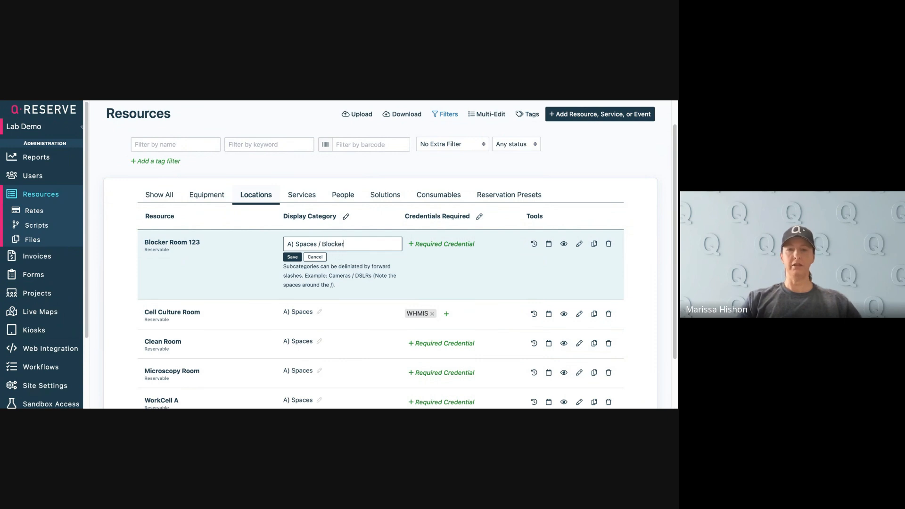
{"action": "type", "text": " Room"}
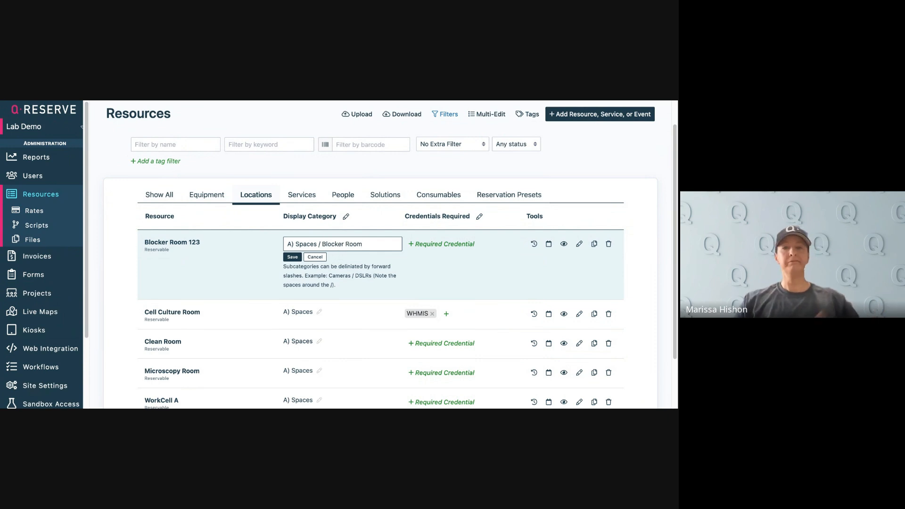
{"action": "left_click", "coordinate": [294, 257]}
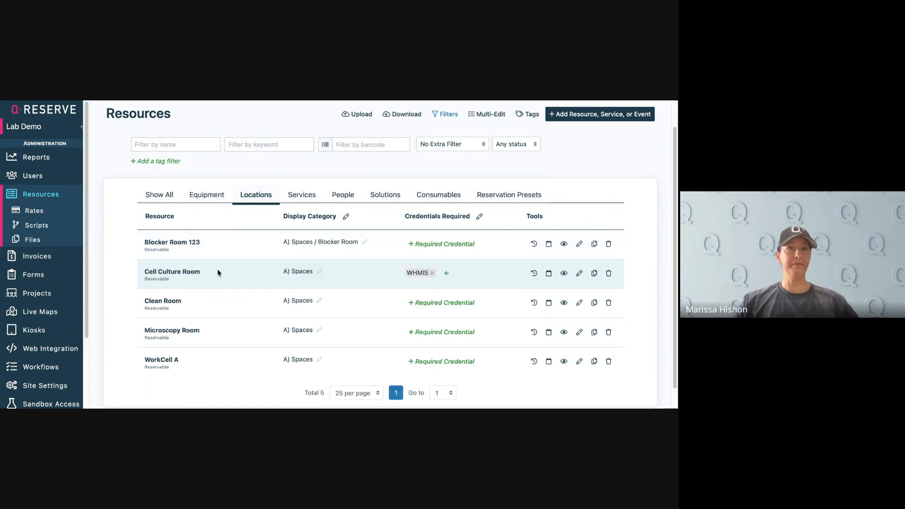
Return to the Lab Demo site page and examine the Blocker Room subcategory within the Spaces category
{"action": "scroll", "coordinate": [123, 328], "scroll_direction": "down", "scroll_amount": 1}
{"action": "scroll", "coordinate": [71, 333], "scroll_direction": "down", "scroll_amount": 3}
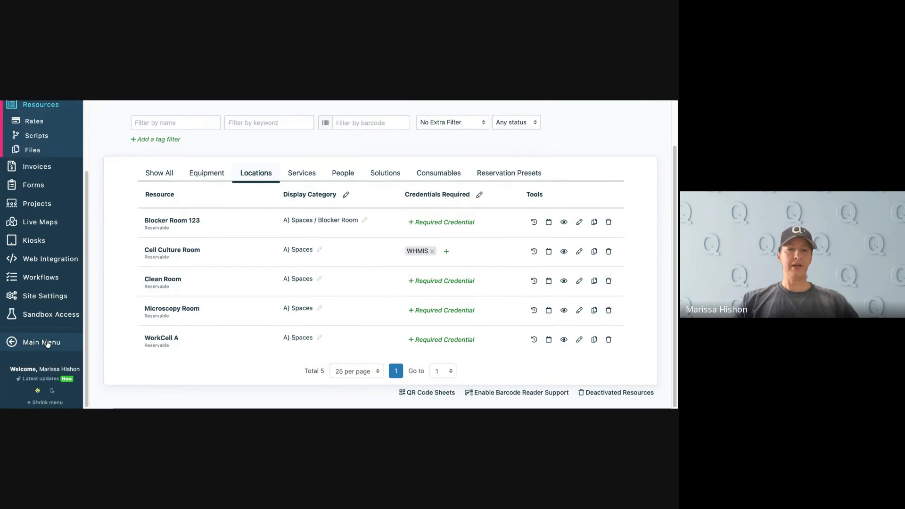
{"action": "left_click", "coordinate": [48, 342]}
{"action": "scroll", "coordinate": [384, 314], "scroll_direction": "down", "scroll_amount": 1}
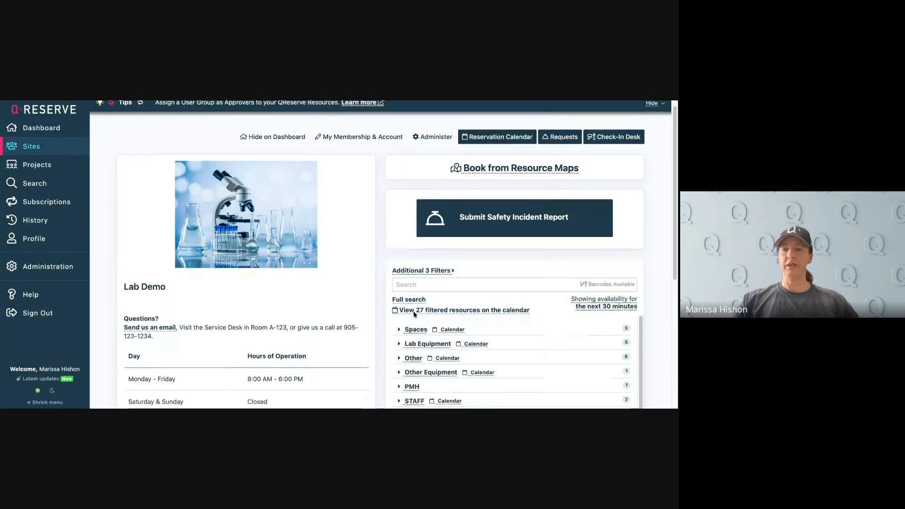
{"action": "left_click", "coordinate": [400, 317]}
{"action": "scroll", "coordinate": [508, 306], "scroll_direction": "down", "scroll_amount": 4}
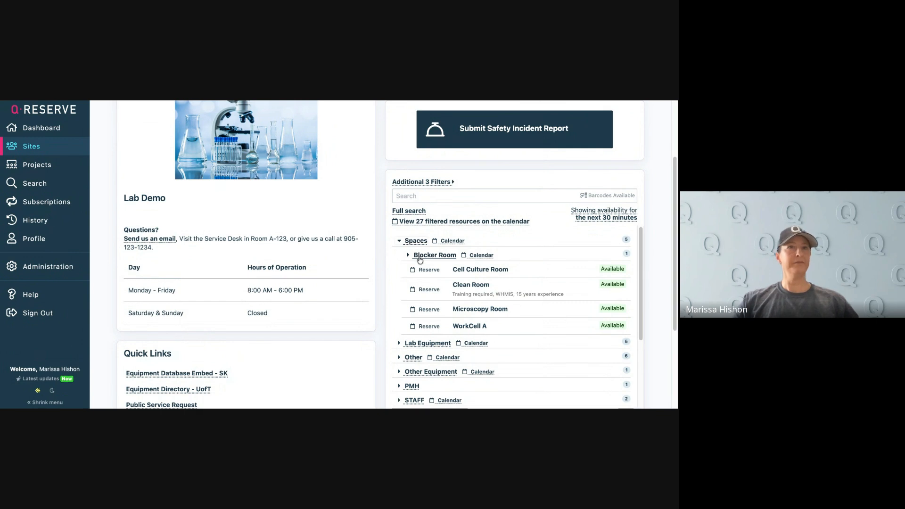
{"action": "scroll", "coordinate": [420, 259], "scroll_direction": "up", "scroll_amount": 2}
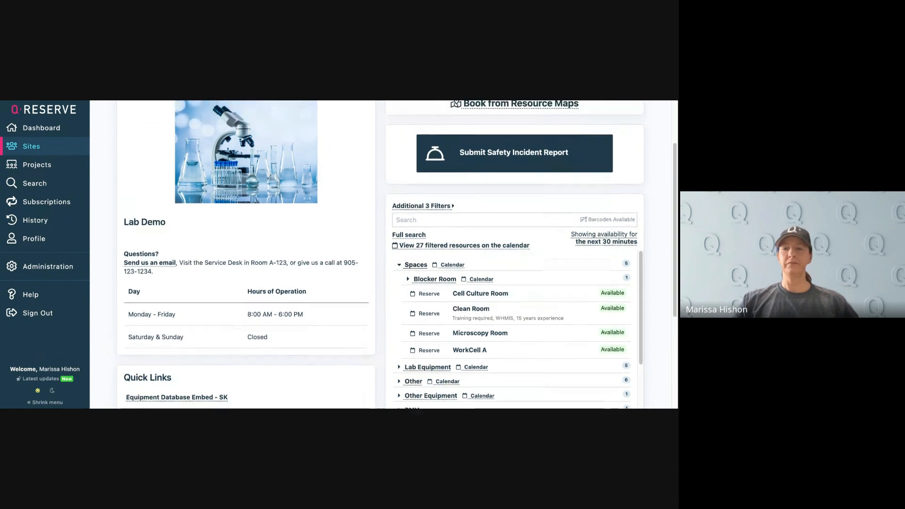
{"action": "left_click", "coordinate": [410, 280]}
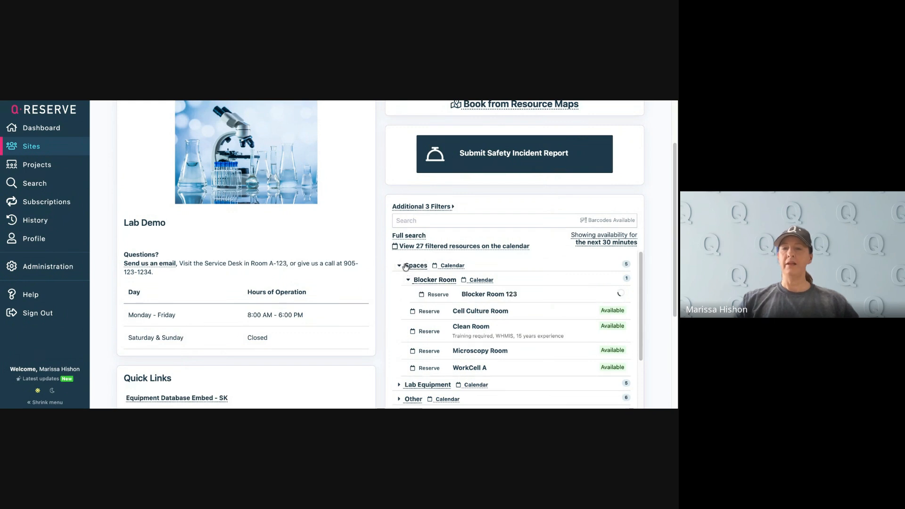
{"action": "left_click", "coordinate": [399, 266]}
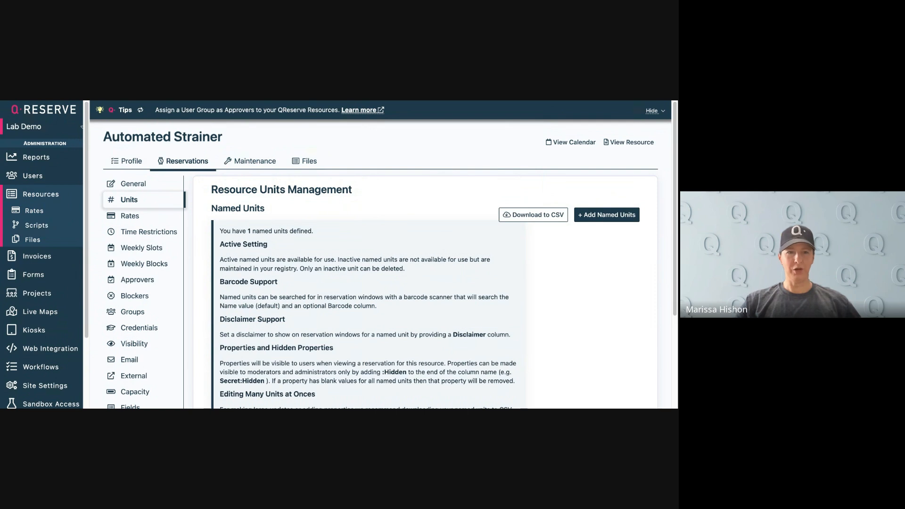
Return to the full resource list, hide its filters, and change the Barcode column to the Location field
{"action": "left_click", "coordinate": [41, 194]}
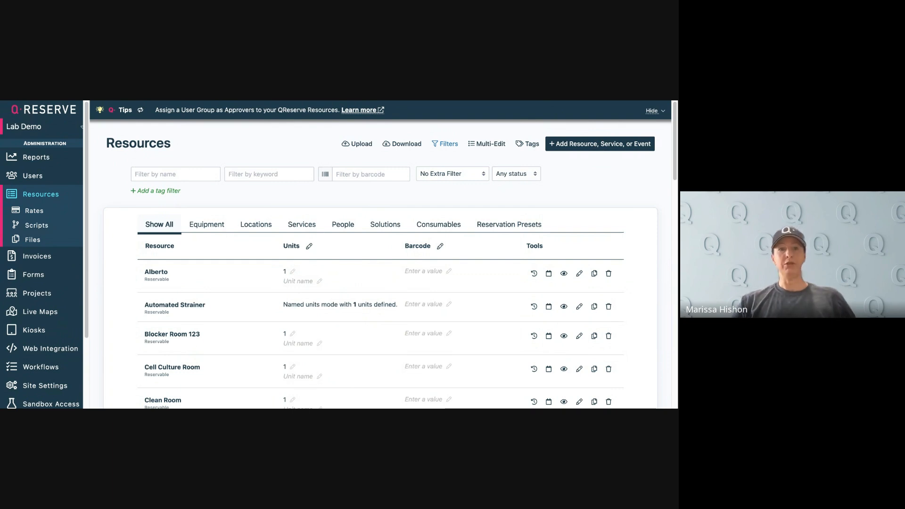
{"action": "left_click", "coordinate": [438, 143]}
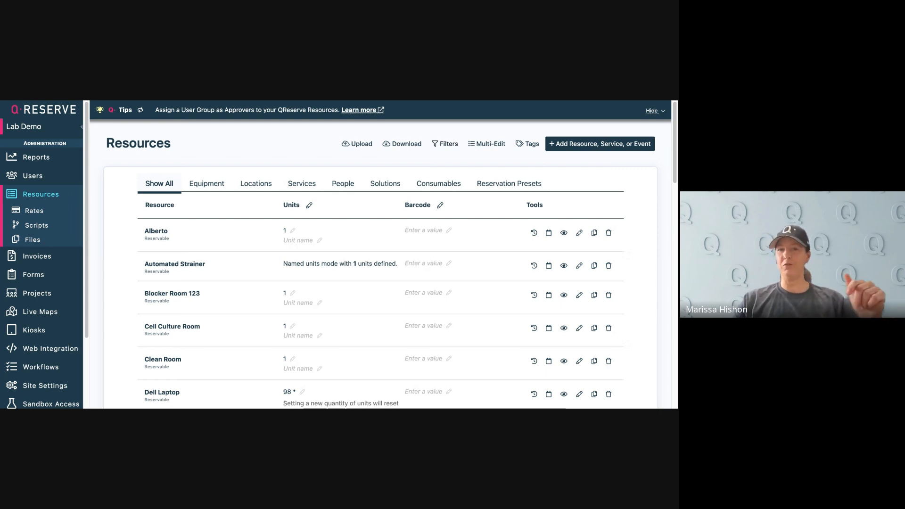
{"action": "left_click", "coordinate": [448, 207]}
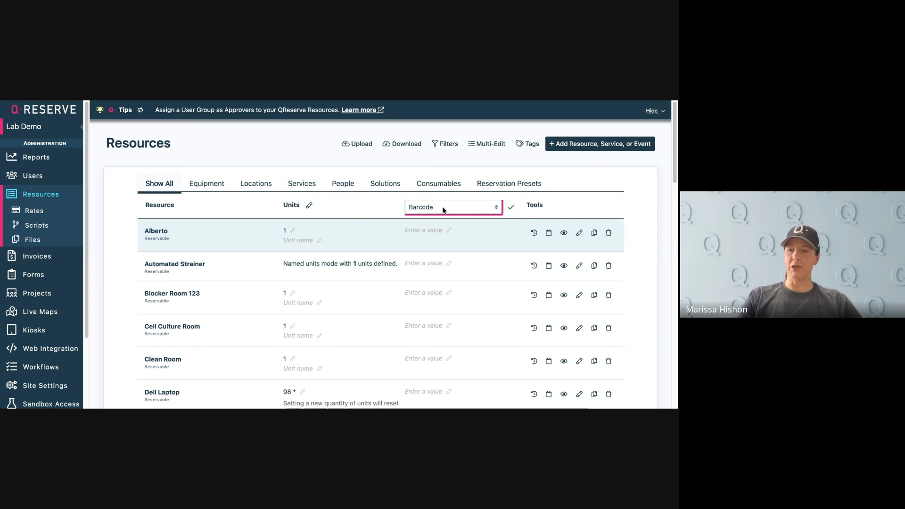
{"action": "left_click", "coordinate": [434, 393]}
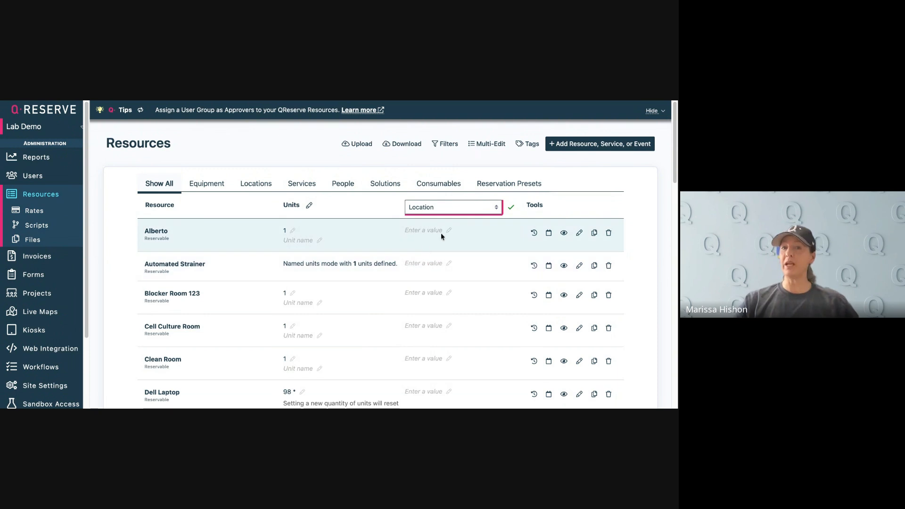
{"action": "scroll", "coordinate": [420, 246], "scroll_direction": "down", "scroll_amount": 1}
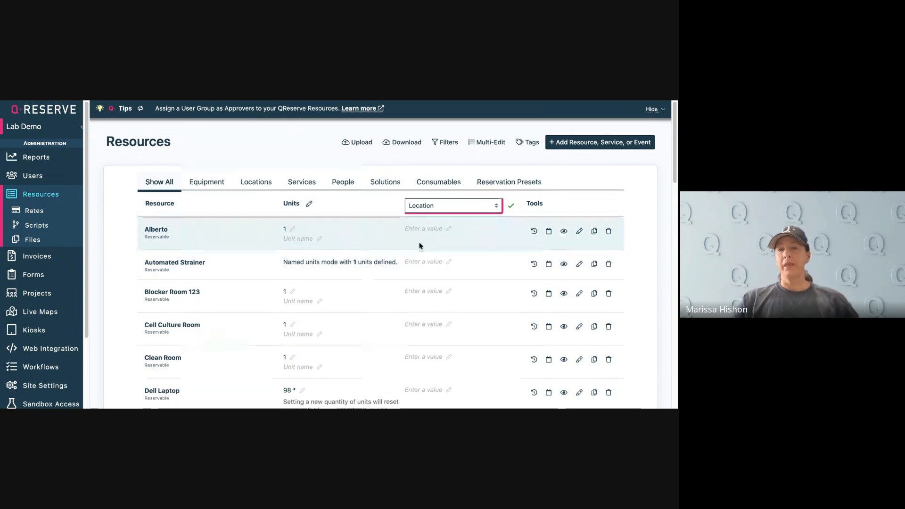
{"action": "scroll", "coordinate": [420, 245], "scroll_direction": "down", "scroll_amount": 5}
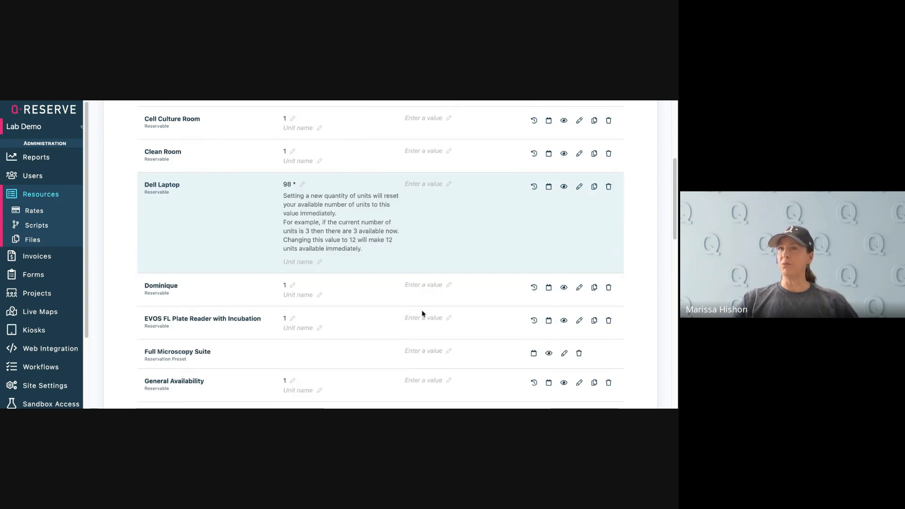
{"action": "scroll", "coordinate": [426, 314], "scroll_direction": "up", "scroll_amount": 5}
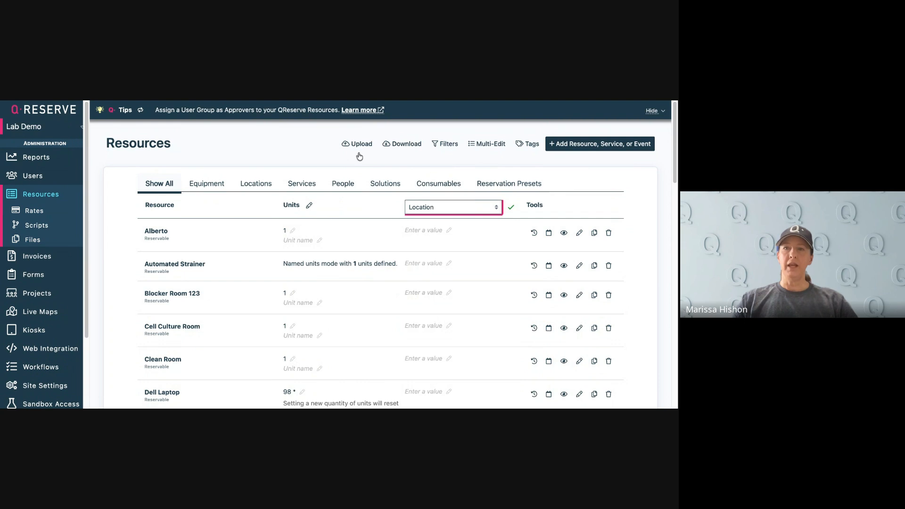
Download the resource list, and in Google Sheets examine the Location column of the Lab Demo resource upload sample
{"action": "left_click", "coordinate": [401, 149]}
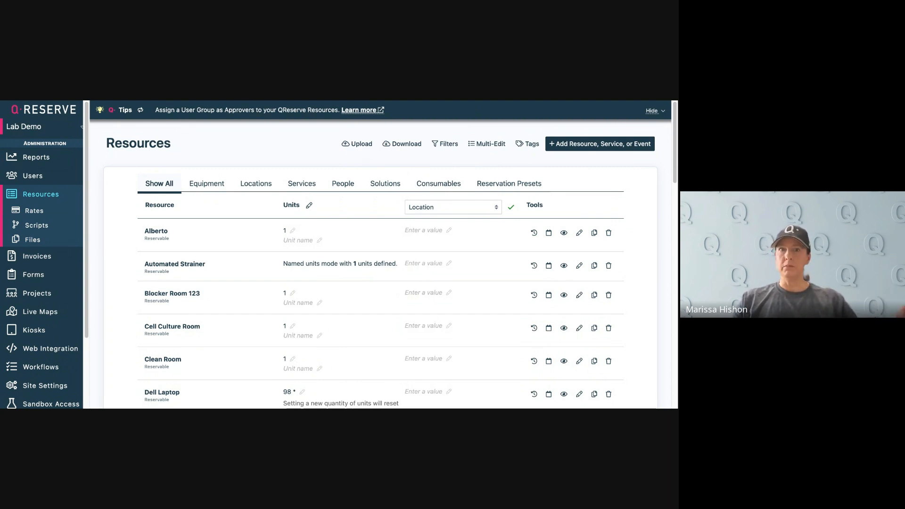
{"action": "key", "text": "ctrl+Tab"}
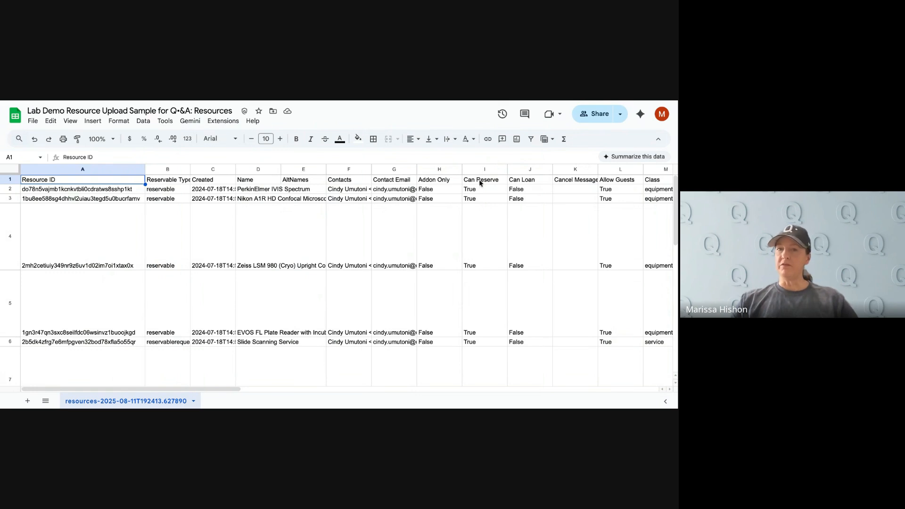
{"action": "left_click_drag", "start_coordinate": [196, 391], "coordinate": [412, 393]}
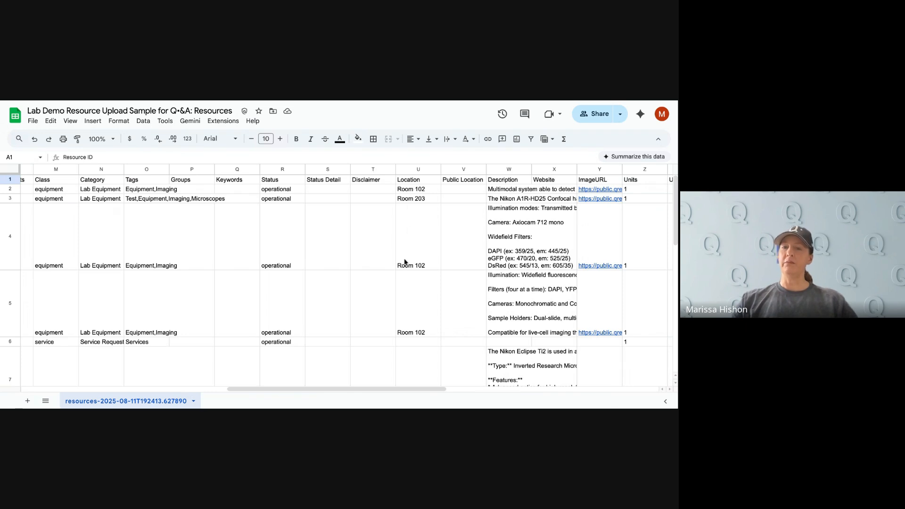
{"action": "scroll", "coordinate": [404, 262], "scroll_direction": "down", "scroll_amount": 1}
{"action": "scroll", "coordinate": [405, 262], "scroll_direction": "down", "scroll_amount": 3}
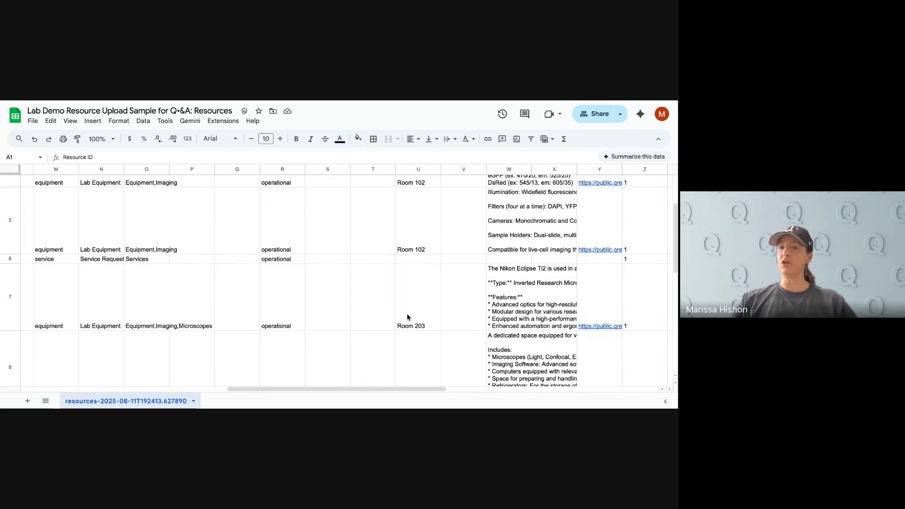
{"action": "scroll", "coordinate": [407, 317], "scroll_direction": "down", "scroll_amount": 4}
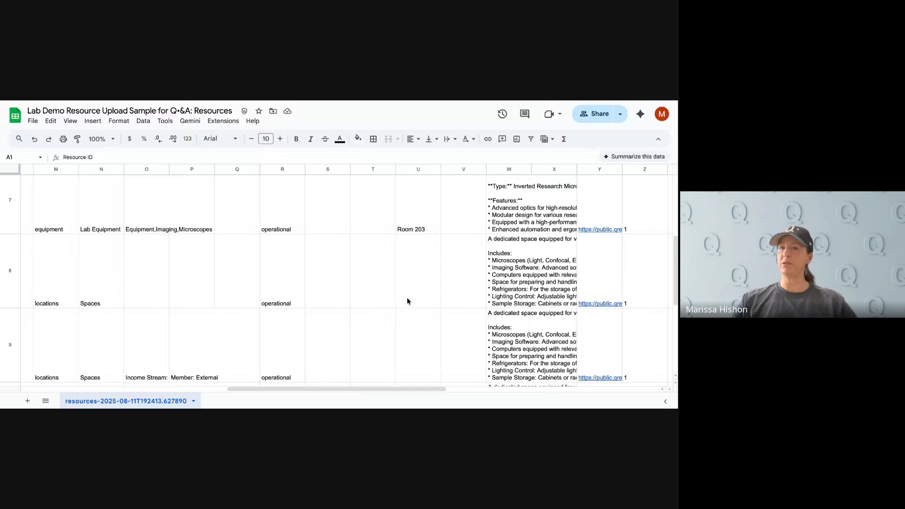
{"action": "scroll", "coordinate": [407, 301], "scroll_direction": "up", "scroll_amount": 7}
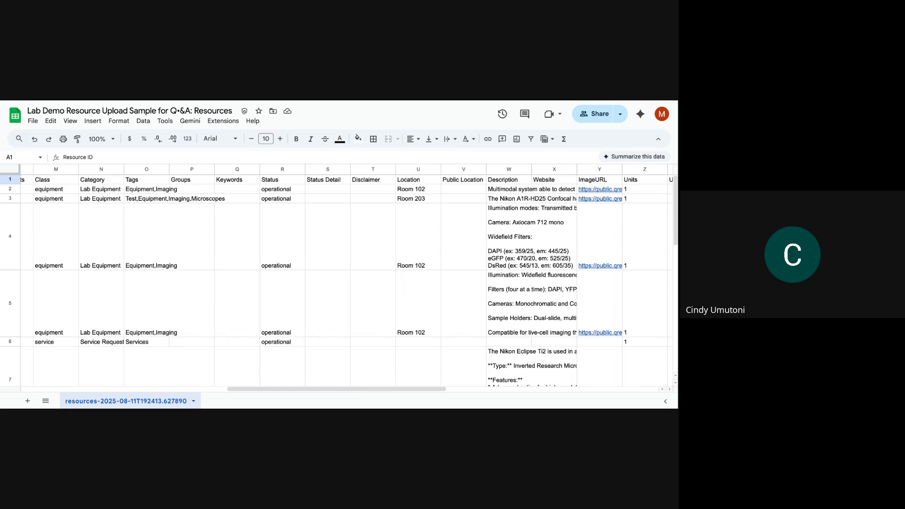
Switch back to QReserve, try to import the 18 resources in the bulk upload preview, and close the upload dialog
{"action": "key", "text": "alt+Tab"}
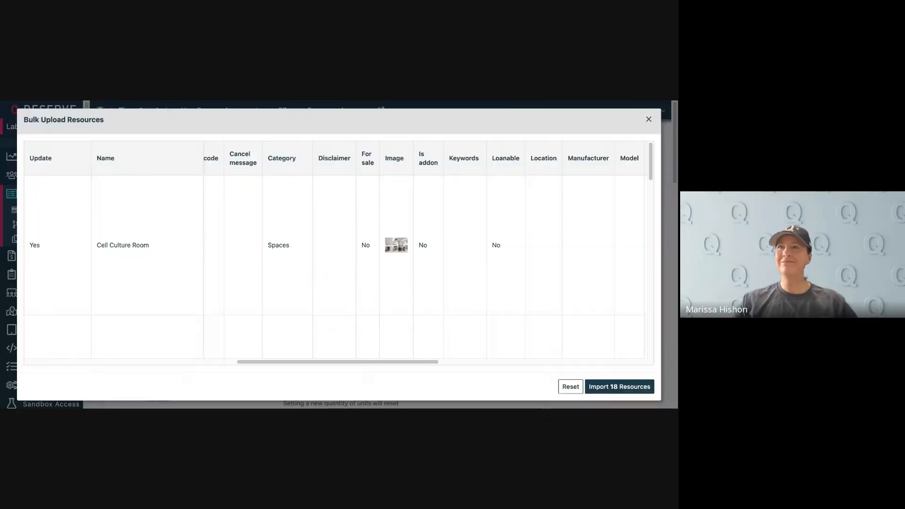
{"action": "left_click", "coordinate": [570, 387]}
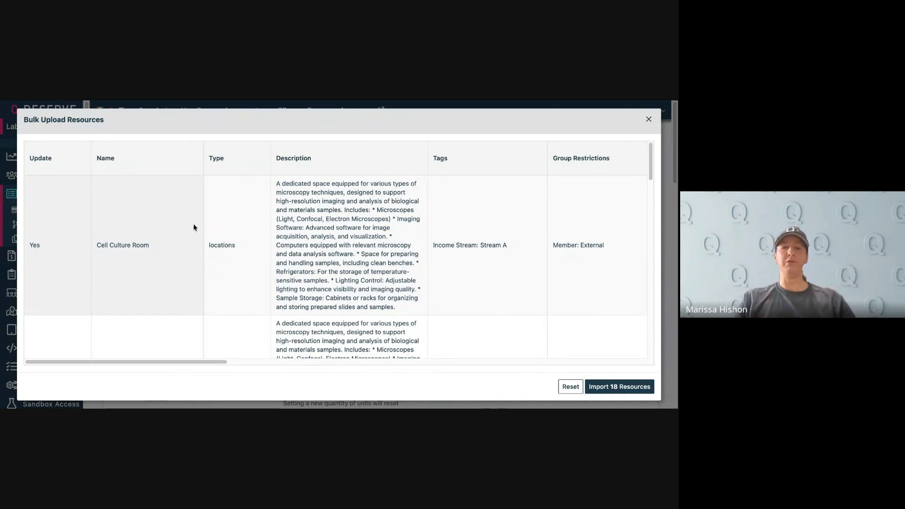
{"action": "left_click_drag", "start_coordinate": [182, 362], "coordinate": [101, 375]}
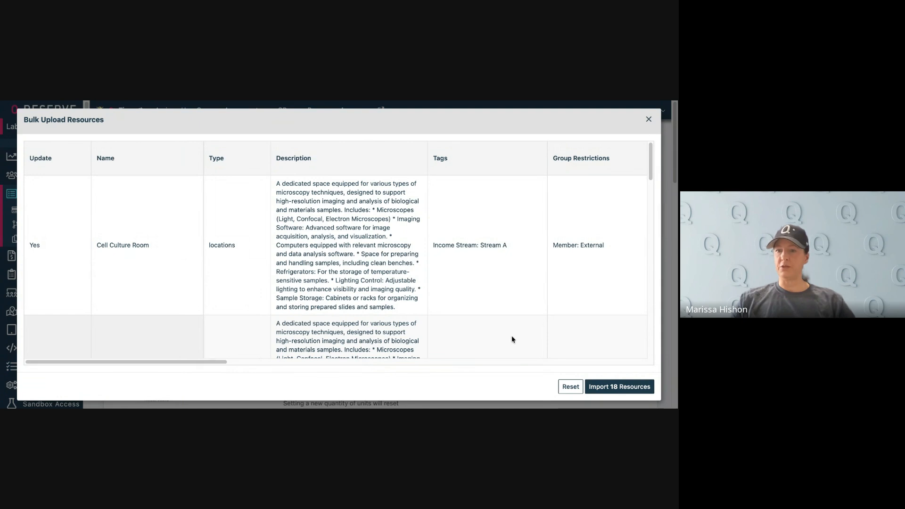
{"action": "left_click", "coordinate": [612, 387]}
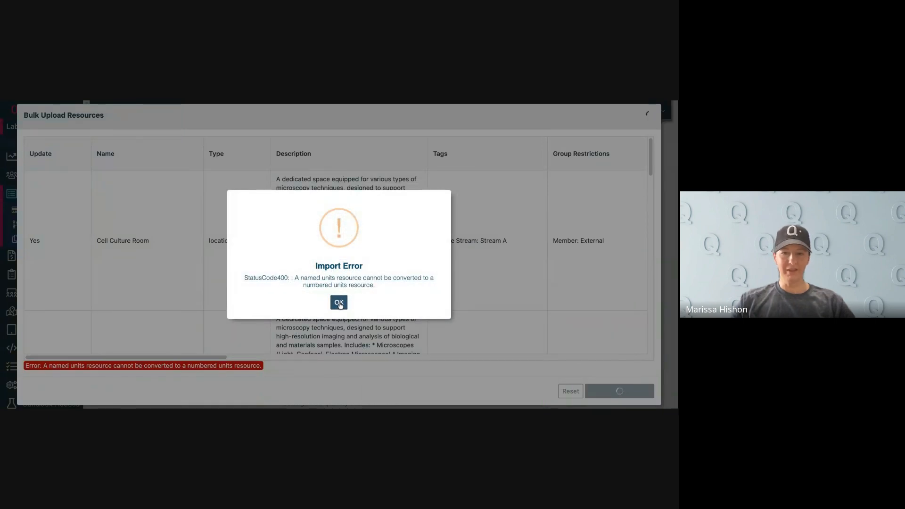
{"action": "left_click", "coordinate": [339, 304]}
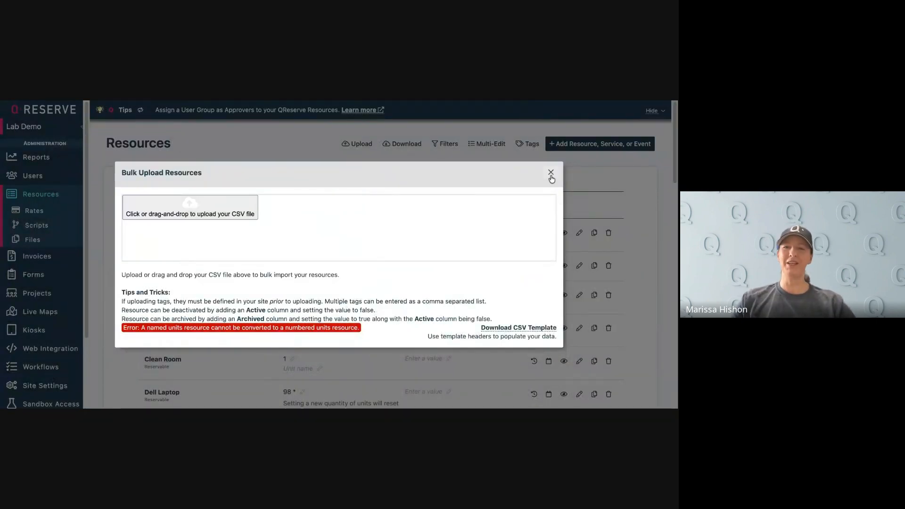
{"action": "left_click", "coordinate": [551, 173]}
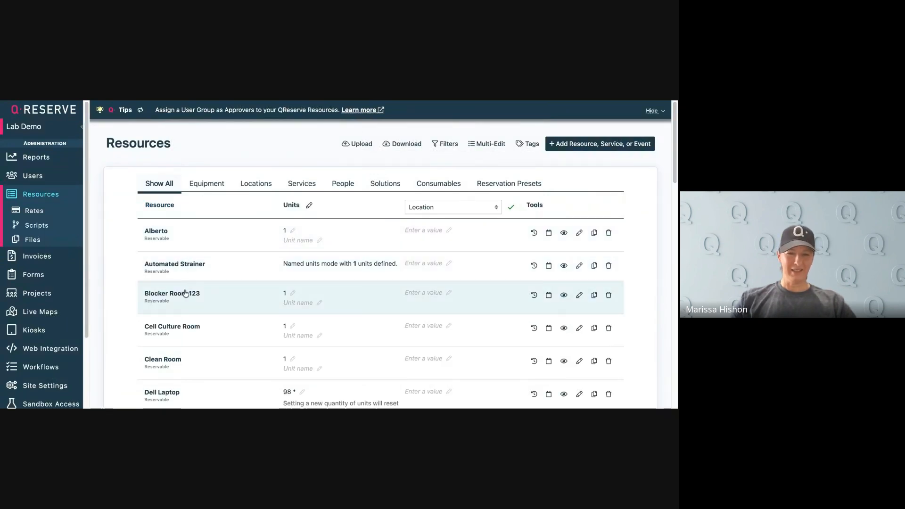
Open the Automated Strainer resource and view its general reservation options
{"action": "left_click", "coordinate": [182, 264]}
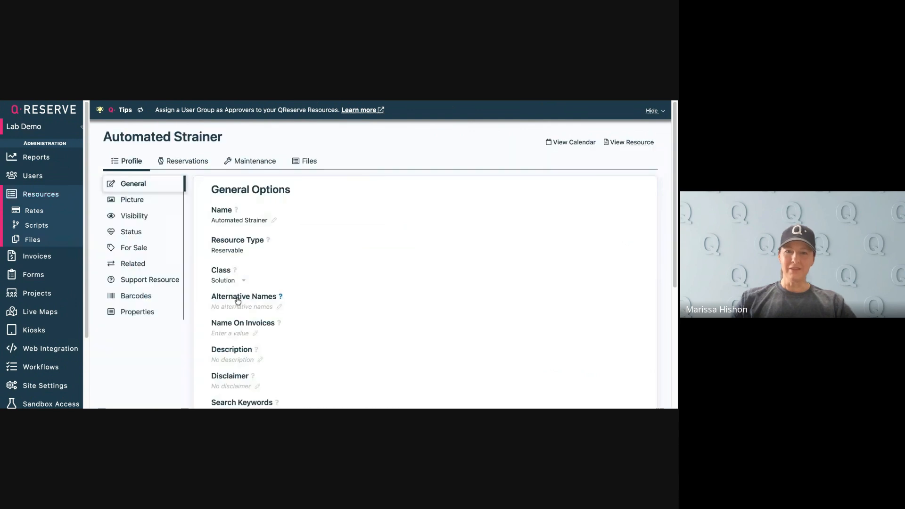
{"action": "scroll", "coordinate": [215, 283], "scroll_direction": "down", "scroll_amount": 1}
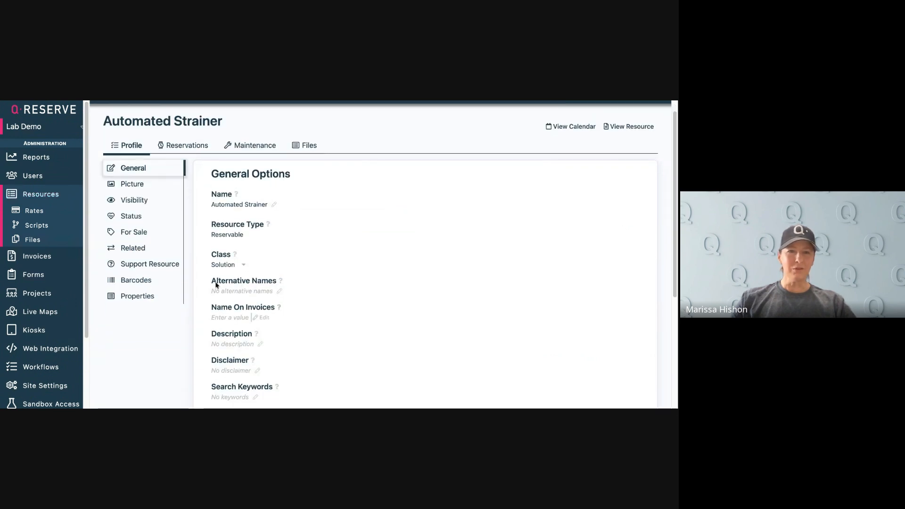
{"action": "left_click", "coordinate": [191, 147]}
{"action": "scroll", "coordinate": [264, 249], "scroll_direction": "down", "scroll_amount": 1}
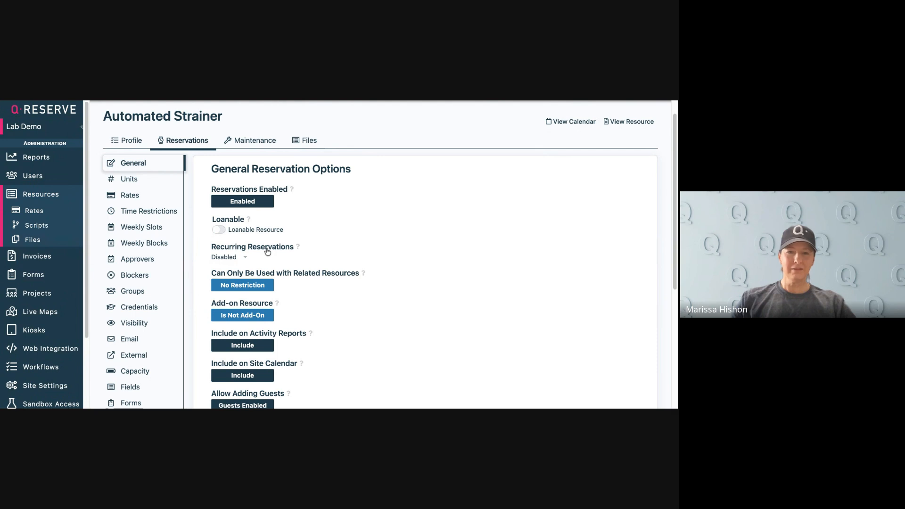
View the Automated Strainer's general profile options and return to the resource list
{"action": "scroll", "coordinate": [265, 274], "scroll_direction": "up", "scroll_amount": 1}
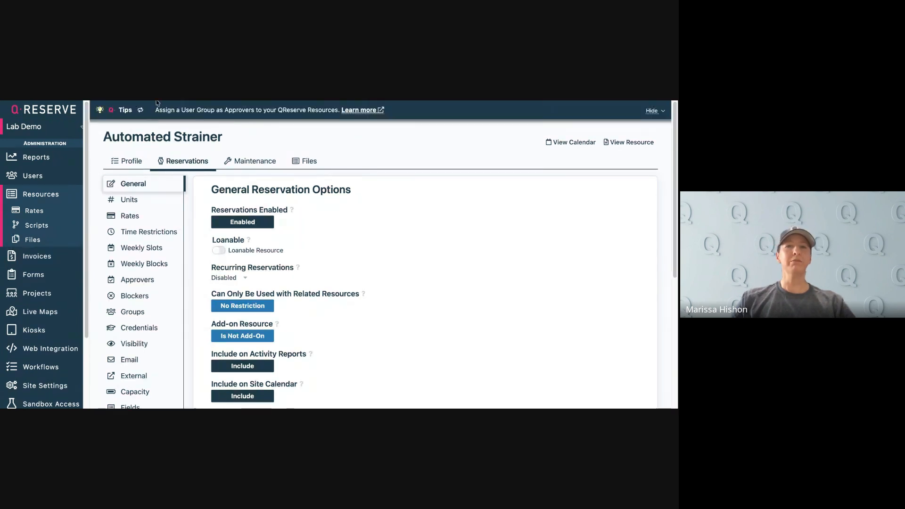
{"action": "left_click", "coordinate": [125, 162]}
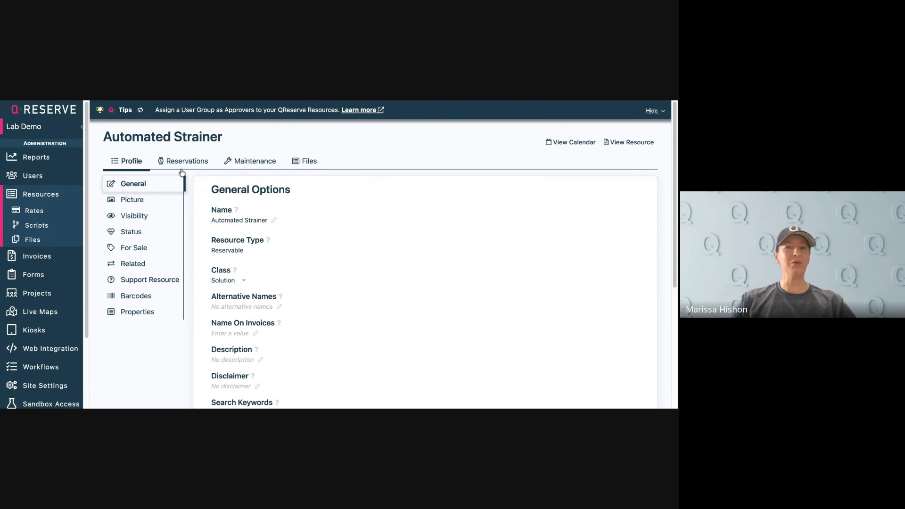
{"action": "left_click", "coordinate": [50, 198]}
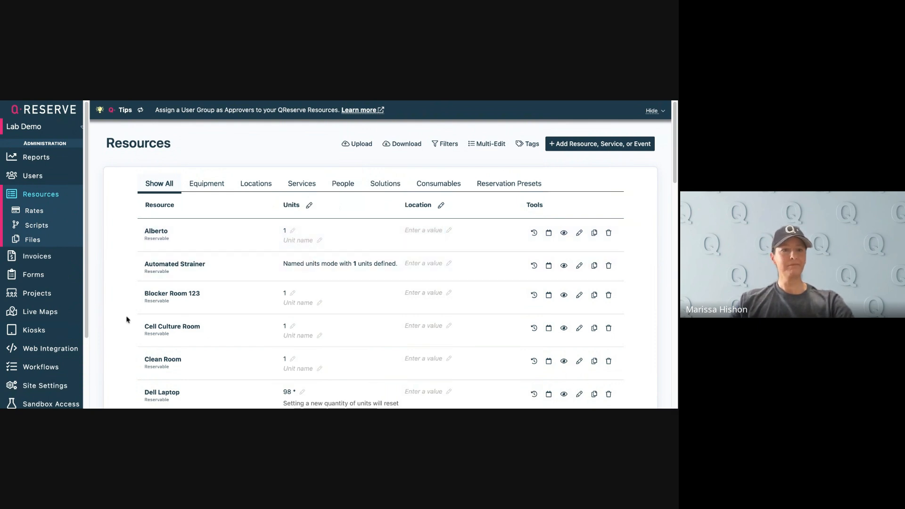
Leave the administration area and return to the Lab Demo site page
{"action": "scroll", "coordinate": [57, 329], "scroll_direction": "down", "scroll_amount": 2}
{"action": "scroll", "coordinate": [56, 329], "scroll_direction": "down", "scroll_amount": 2}
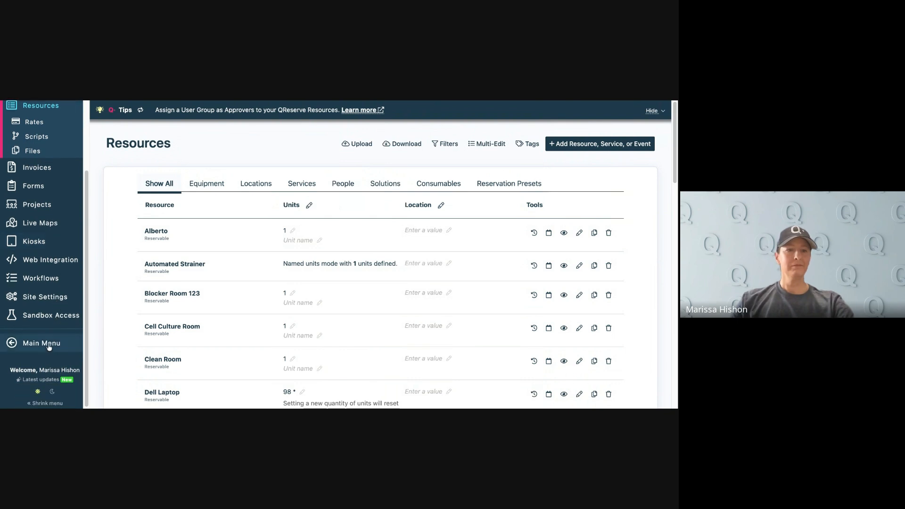
{"action": "left_click", "coordinate": [43, 361]}
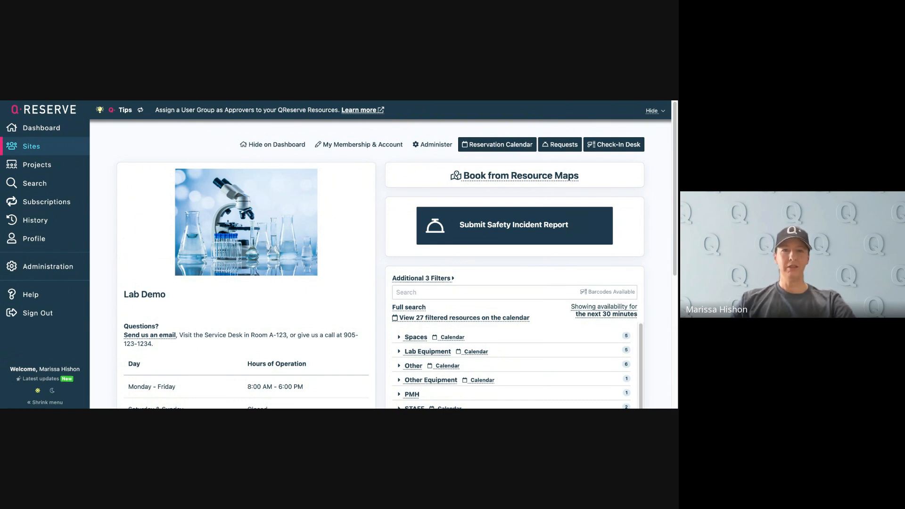
{"action": "key", "text": "ctrl+Tab"}
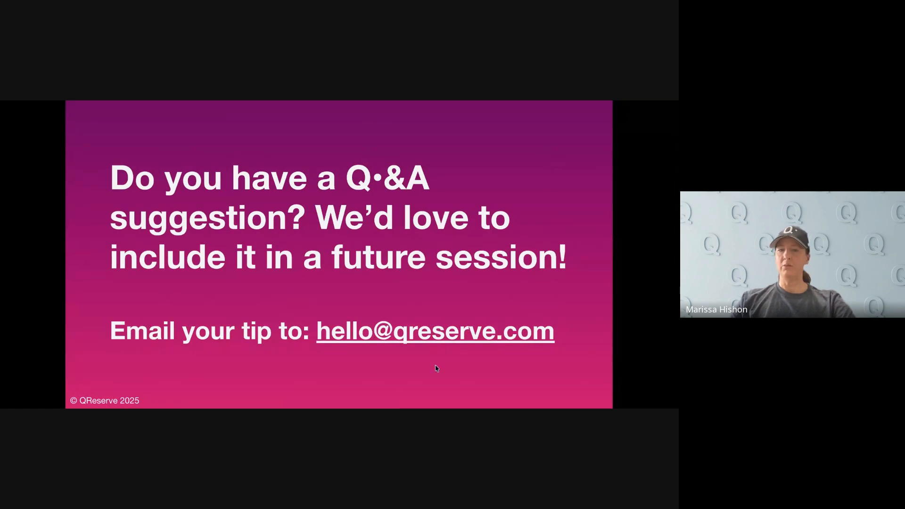
{"action": "key", "text": "Right"}
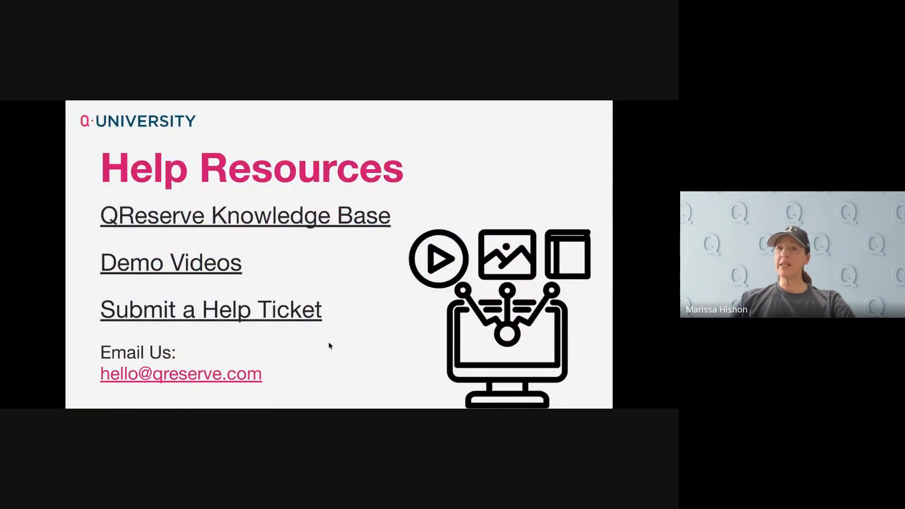